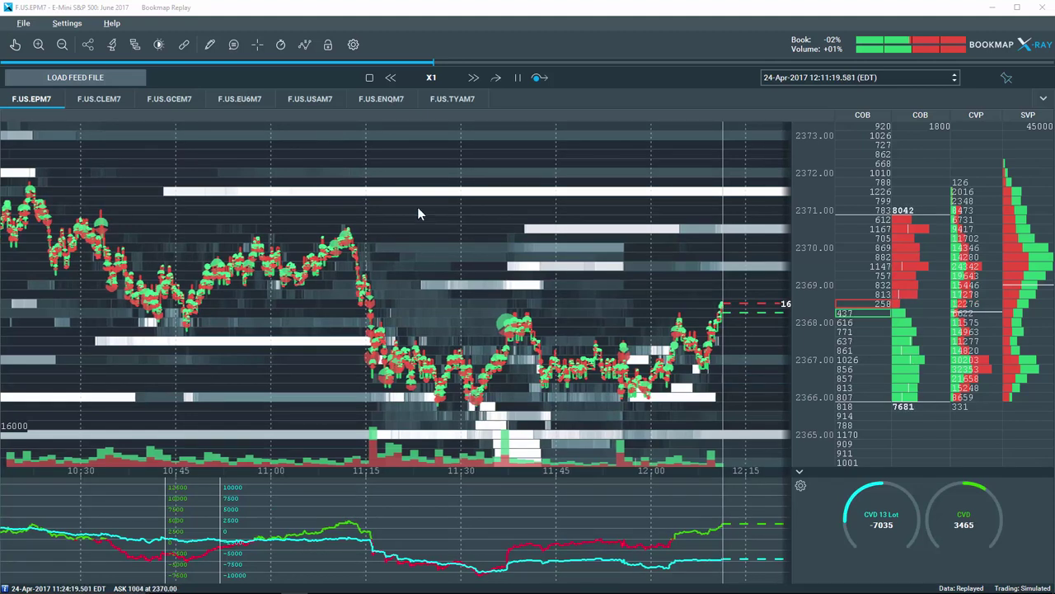
- Enable the correlation tracker for F.US.EPM7 and add F.US.ENQM7 as an overlay instrument
left_click(114, 49)
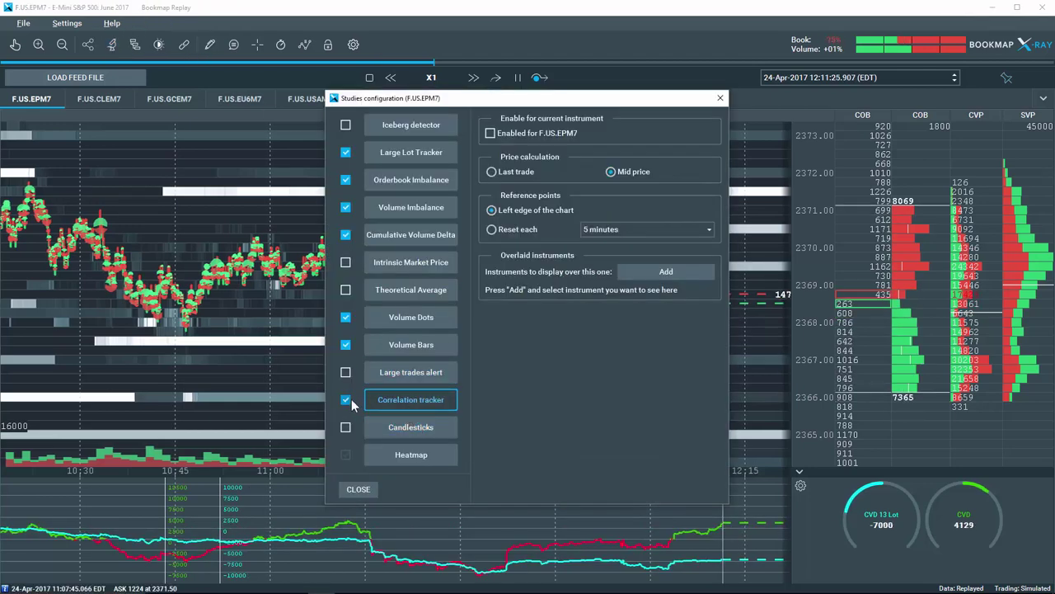
left_click(492, 136)
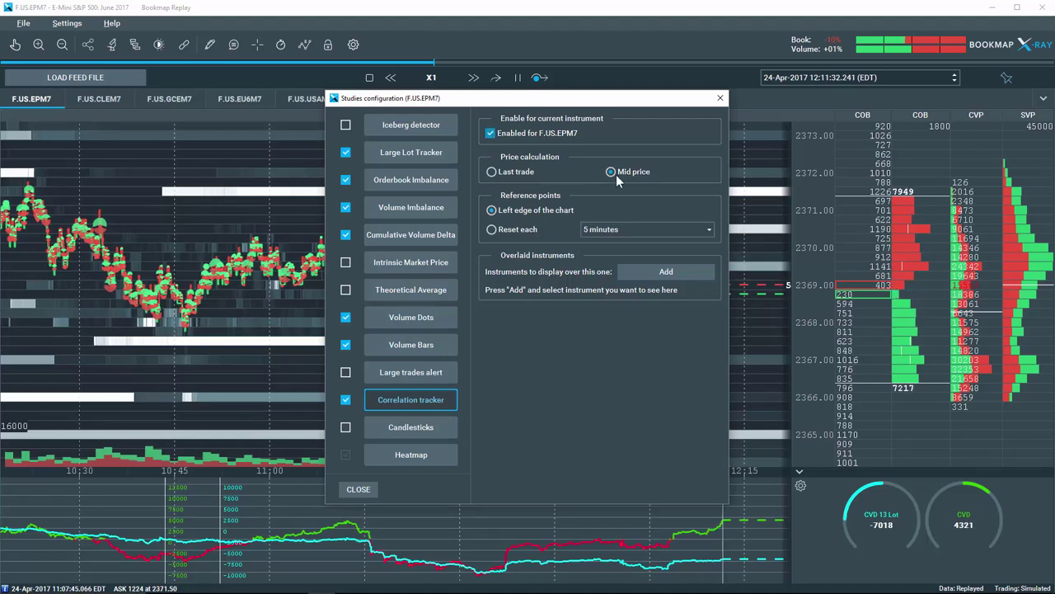
left_click(640, 272)
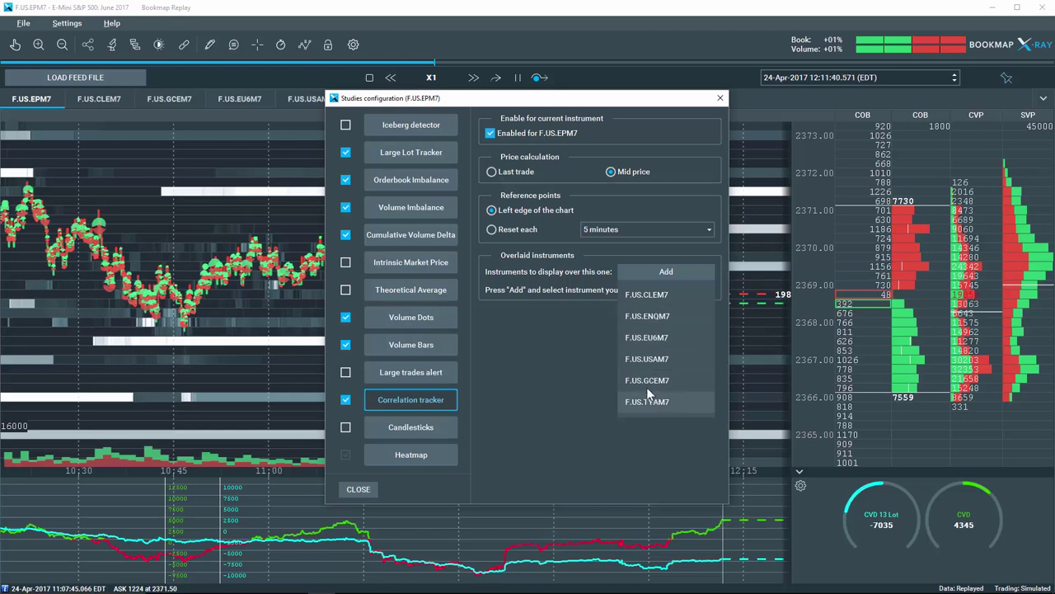
left_click(614, 117)
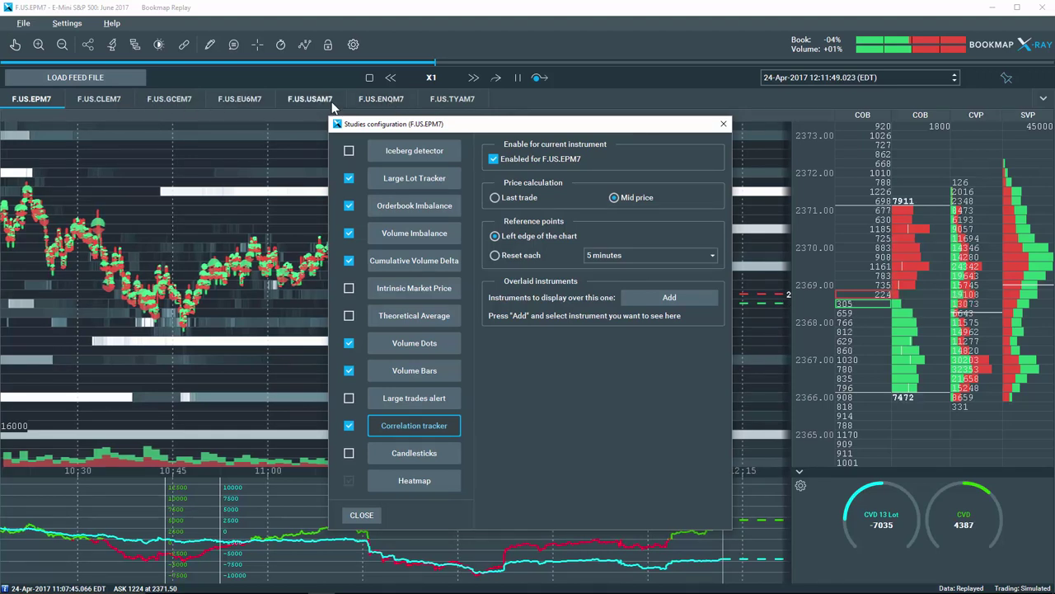
left_click(695, 298)
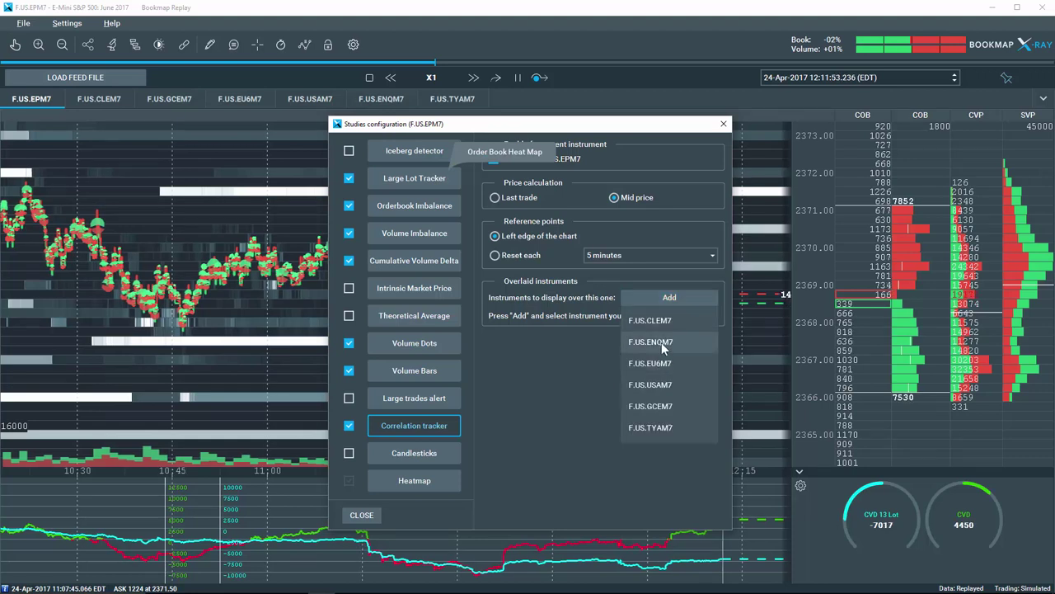
left_click(661, 343)
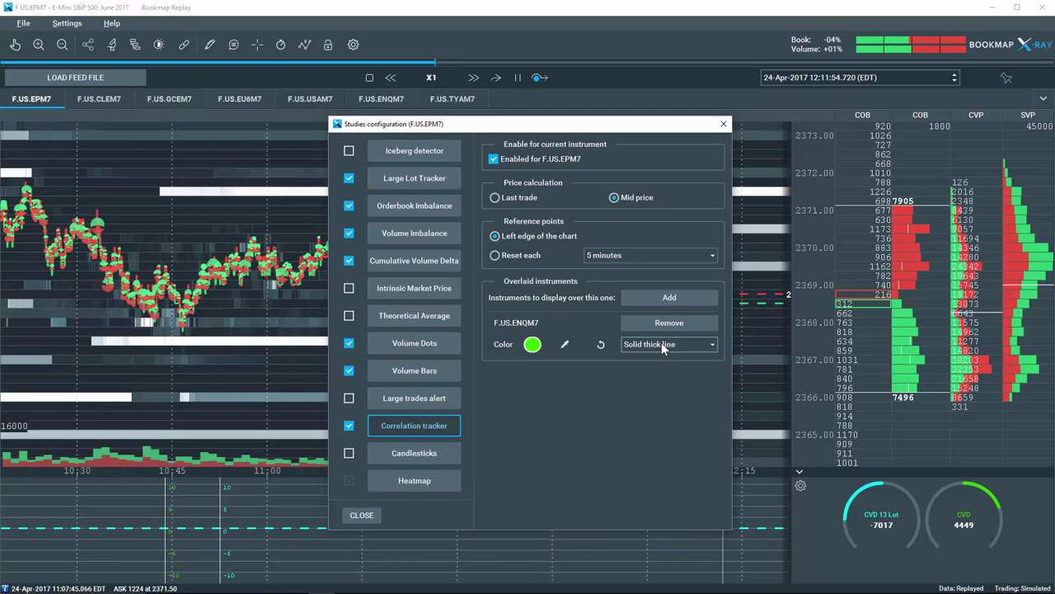
- Make the F.US.ENQM7 overlay a yellow solid thick line
left_click(532, 346)
left_click(570, 323)
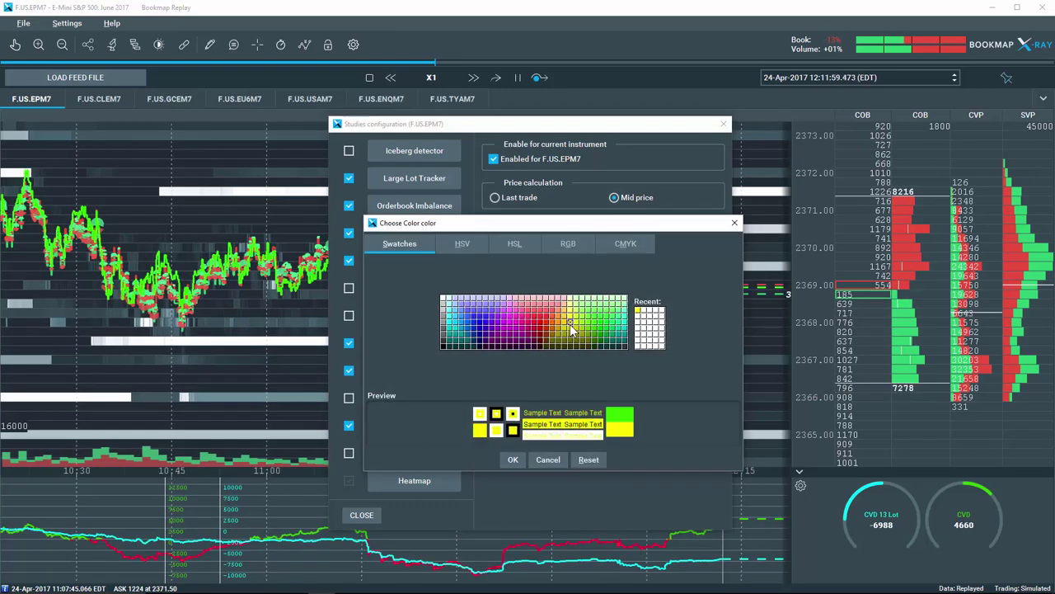
left_click(519, 460)
left_click(674, 343)
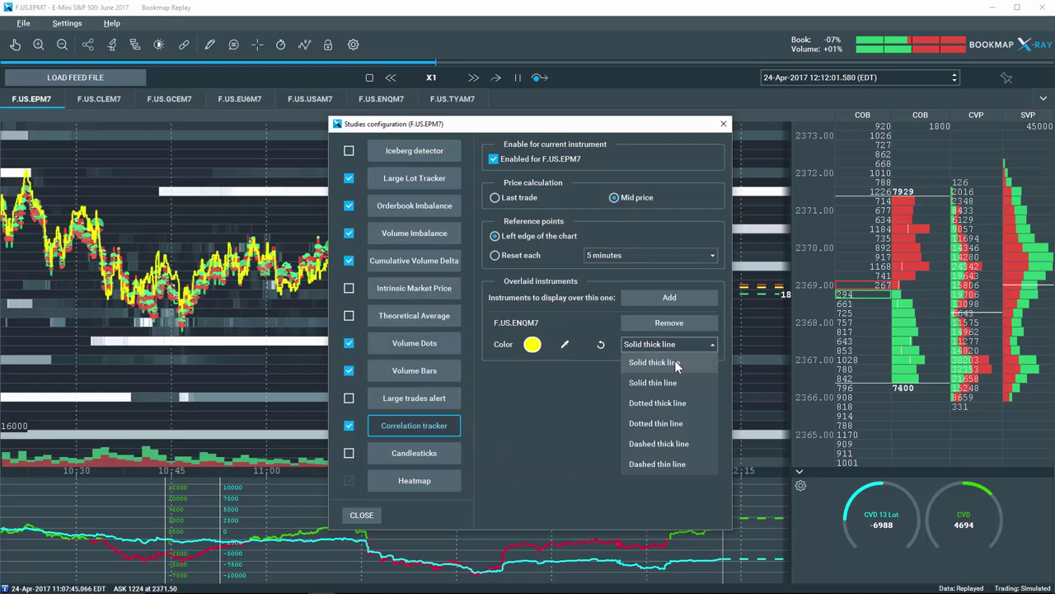
left_click(675, 362)
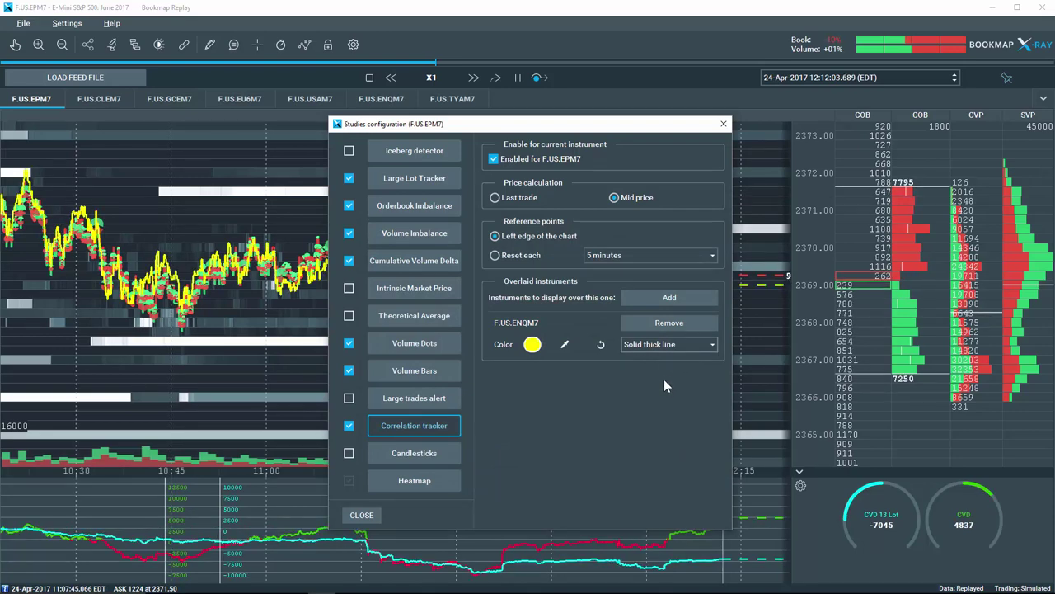
- Add F.US.USAM7 as a cyan dotted thick line and close the studies settings
left_click(674, 298)
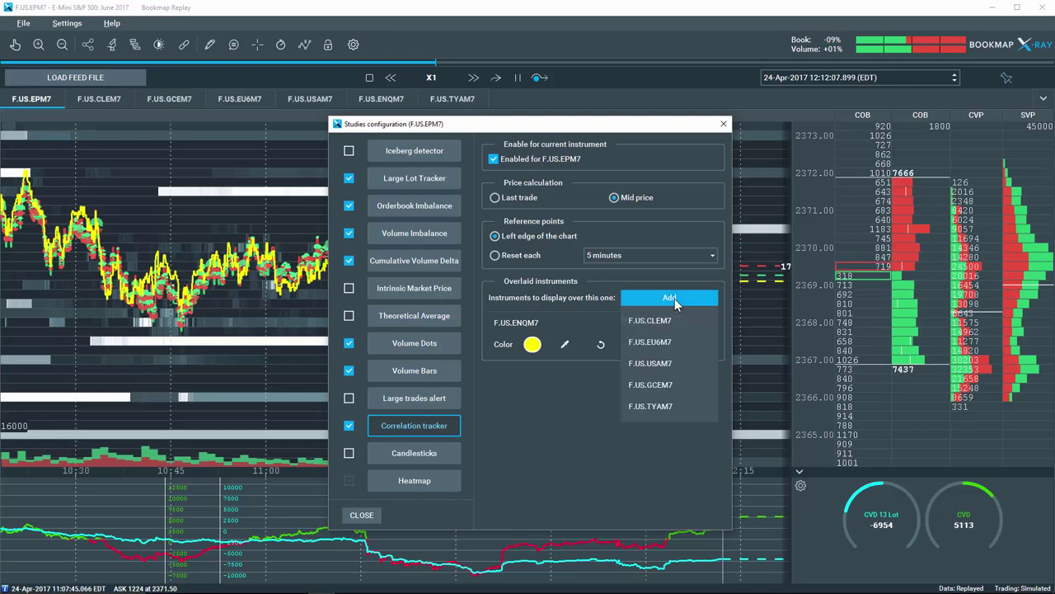
left_click(662, 362)
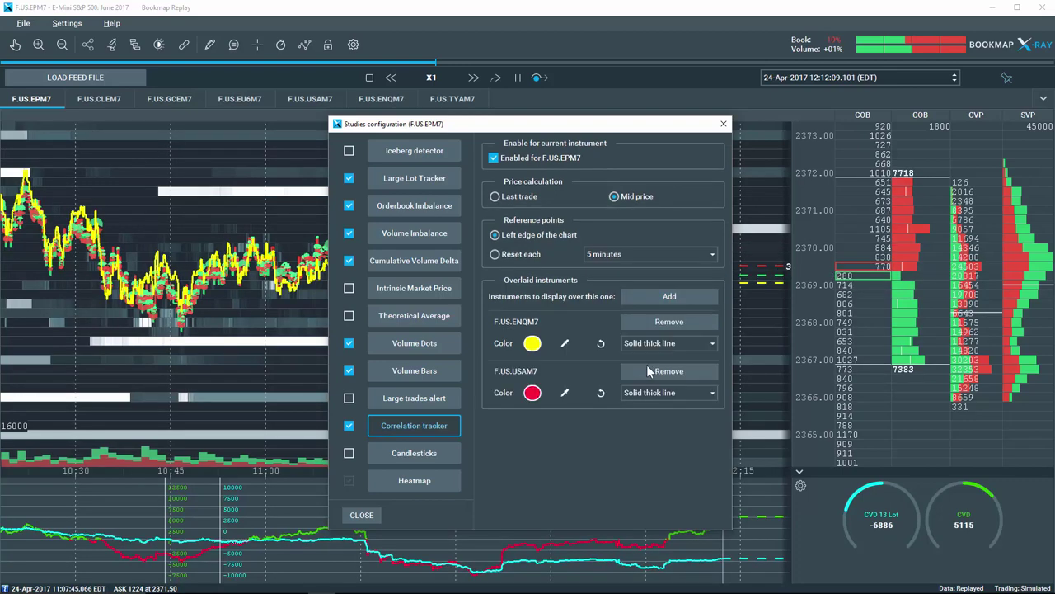
left_click(532, 393)
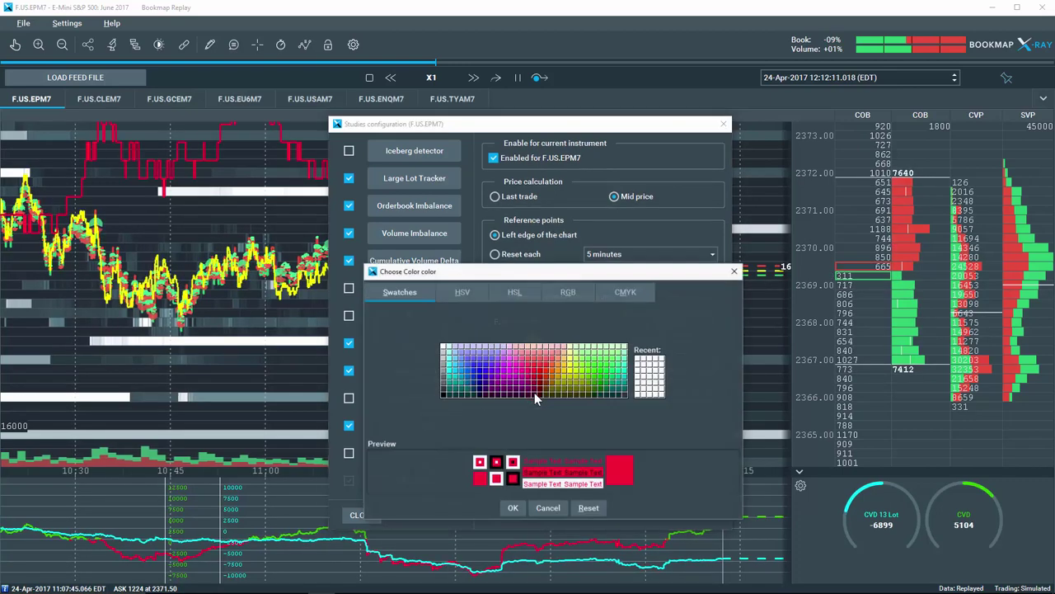
left_click(450, 371)
left_click(512, 507)
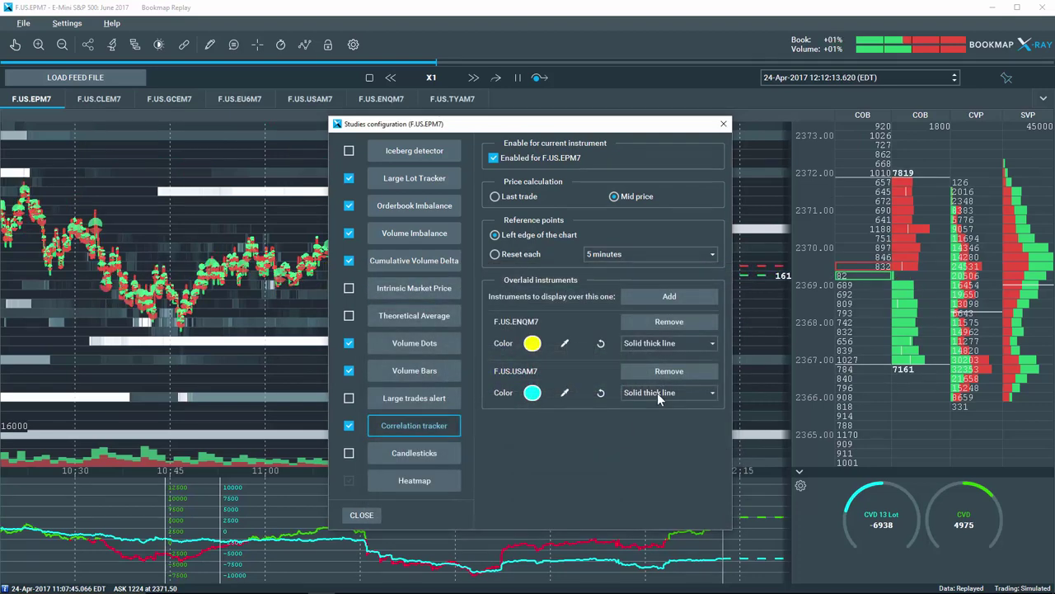
left_click(657, 392)
left_click(669, 451)
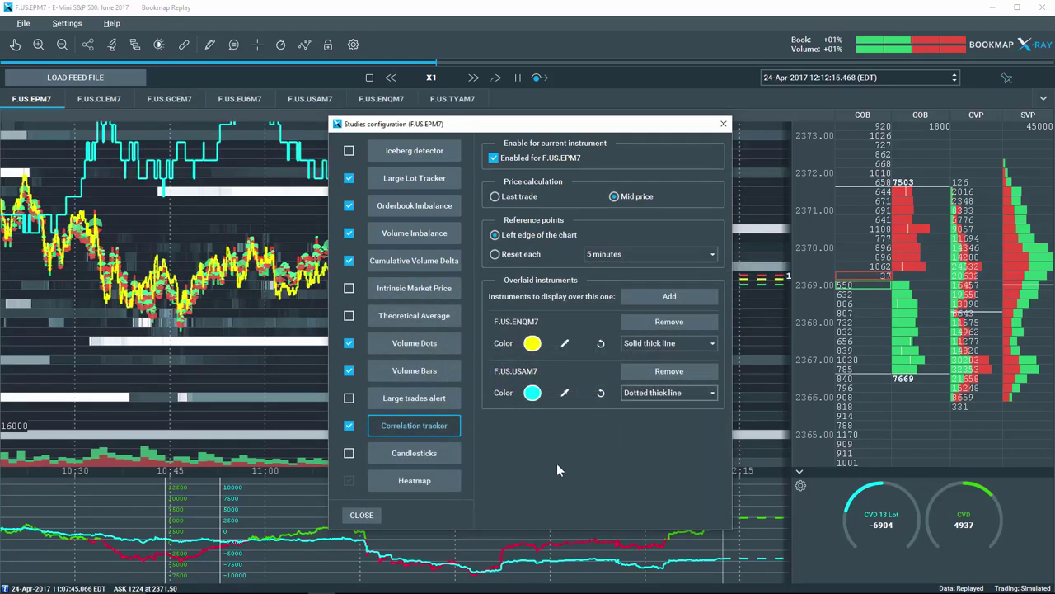
left_click(362, 516)
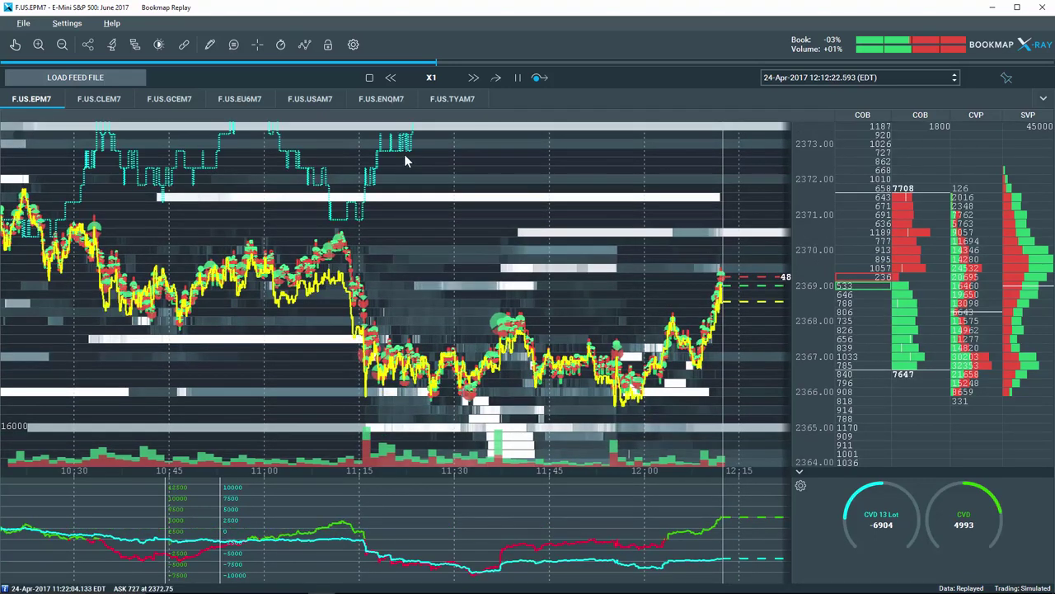
- Zoom the chart to about 11:30–12:15 and adjust the vertical price scale
left_click(38, 46)
left_click(38, 45)
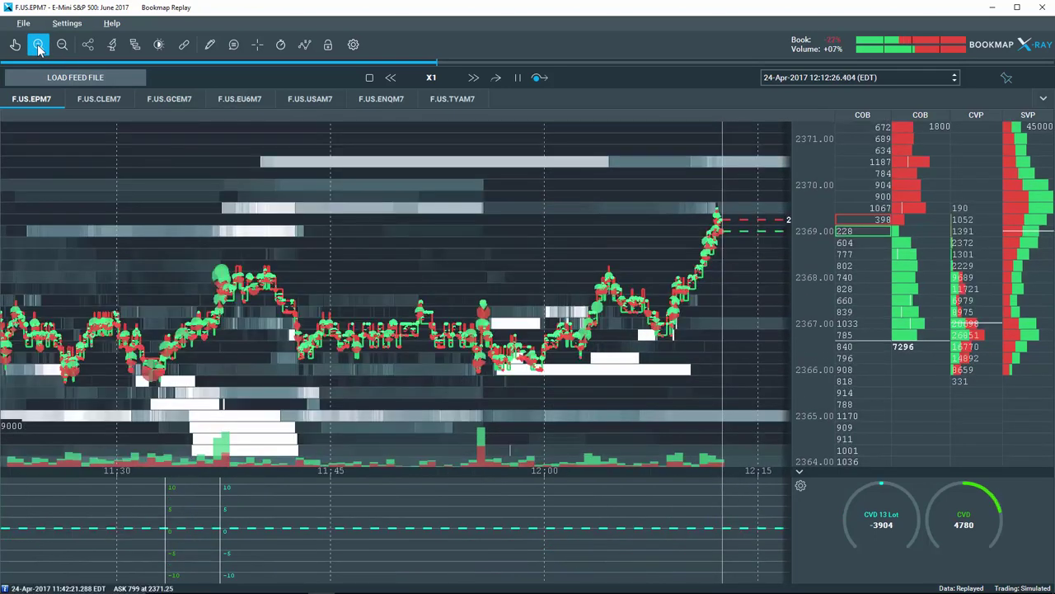
left_click(38, 46)
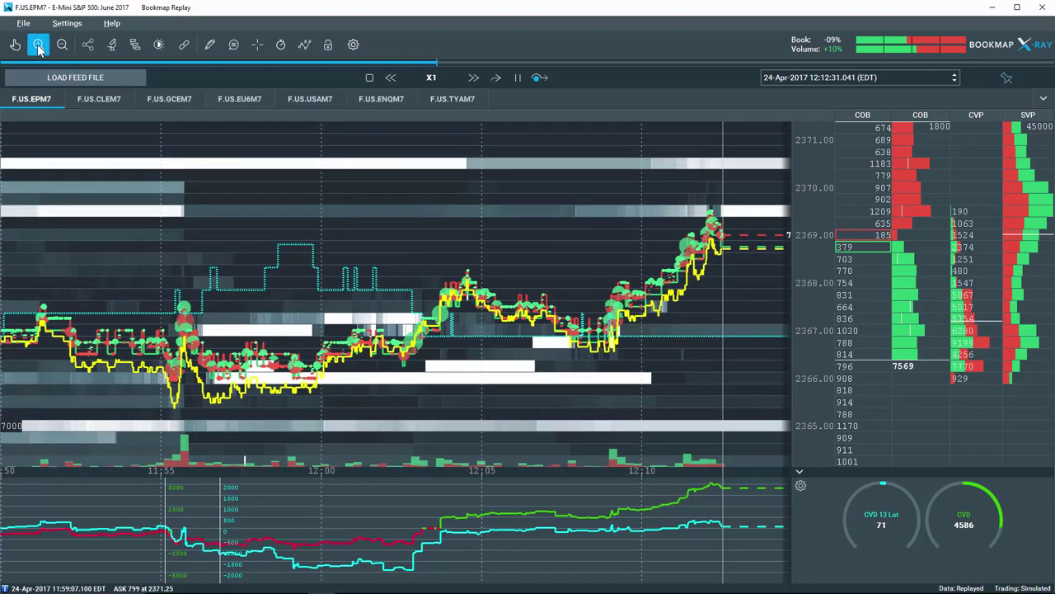
left_click(65, 45)
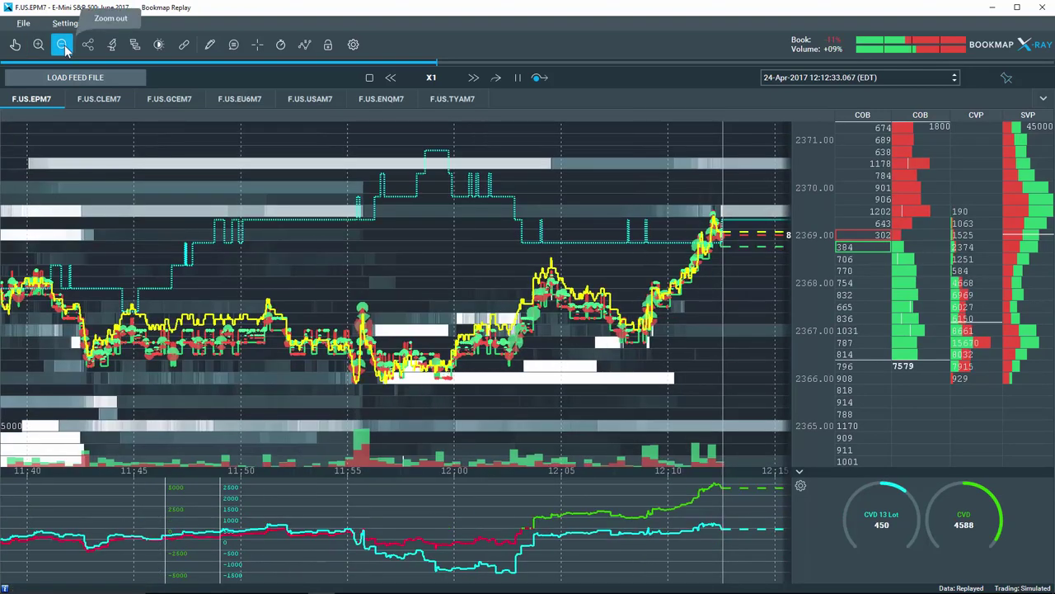
left_click(65, 44)
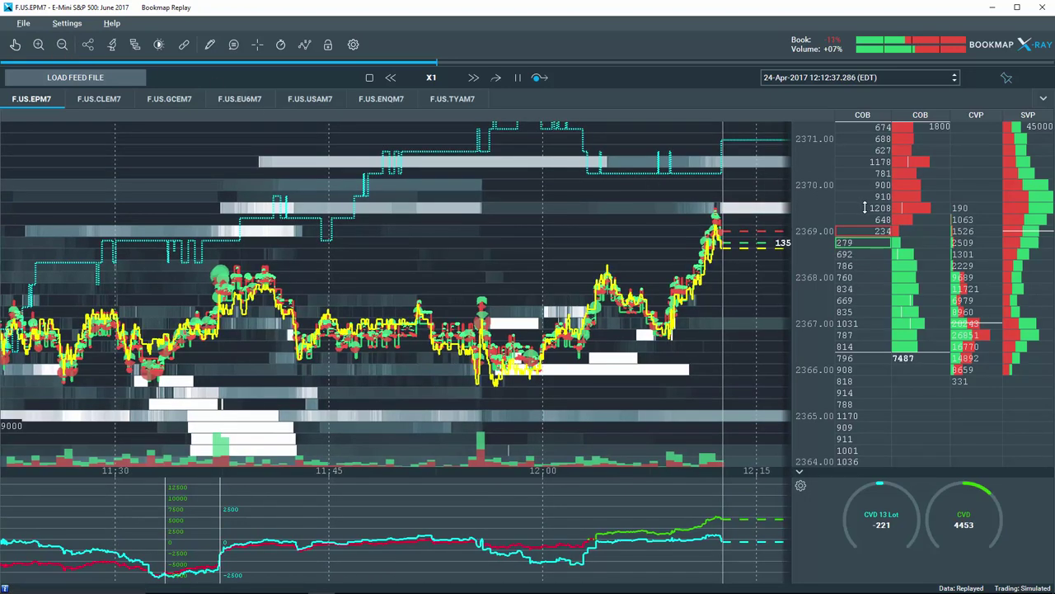
scroll(865, 223, "down", 3)
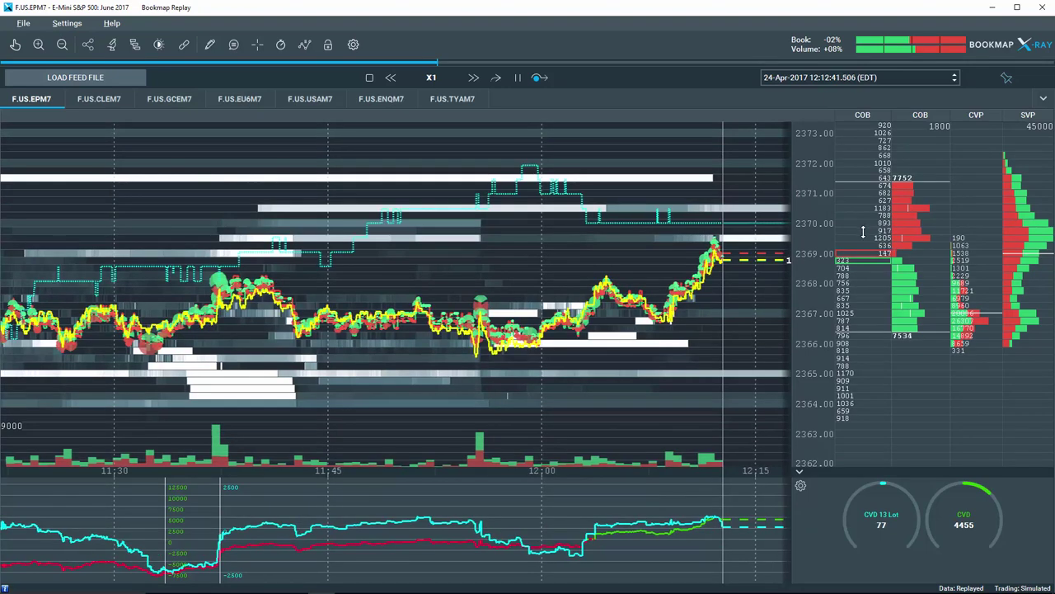
scroll(862, 213, "up", 3)
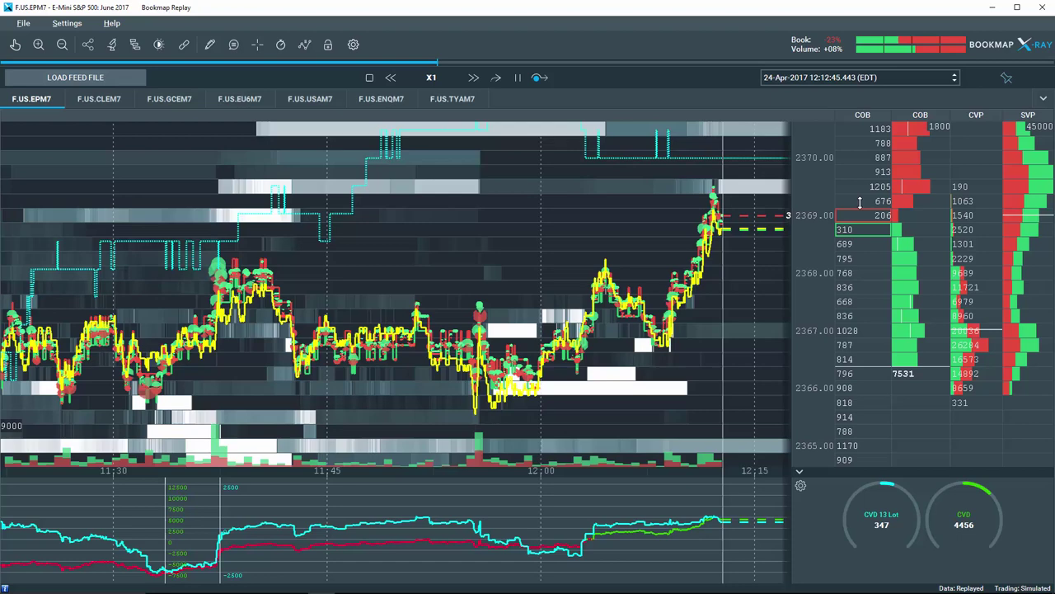
scroll(858, 216, "down", 3)
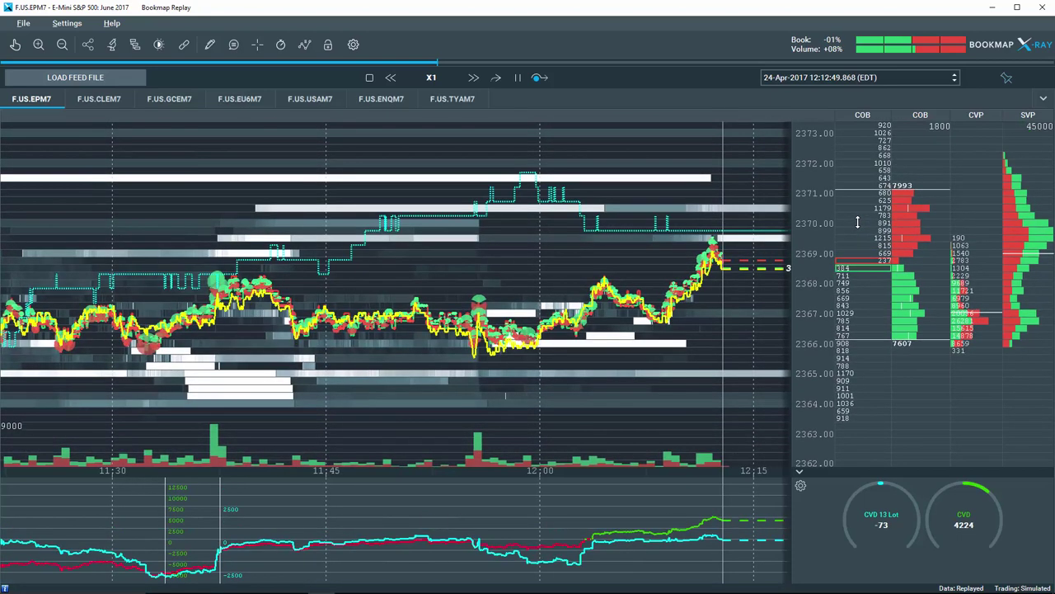
- Set the correlation tracker's reference points to reset every 15 minutes
left_click(113, 45)
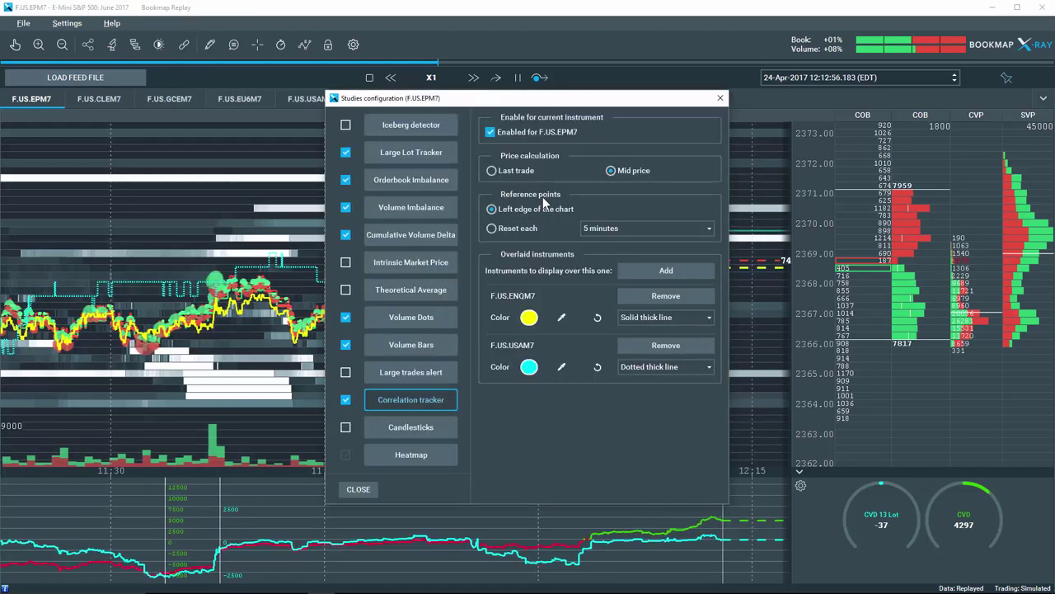
mouse_move(504, 217)
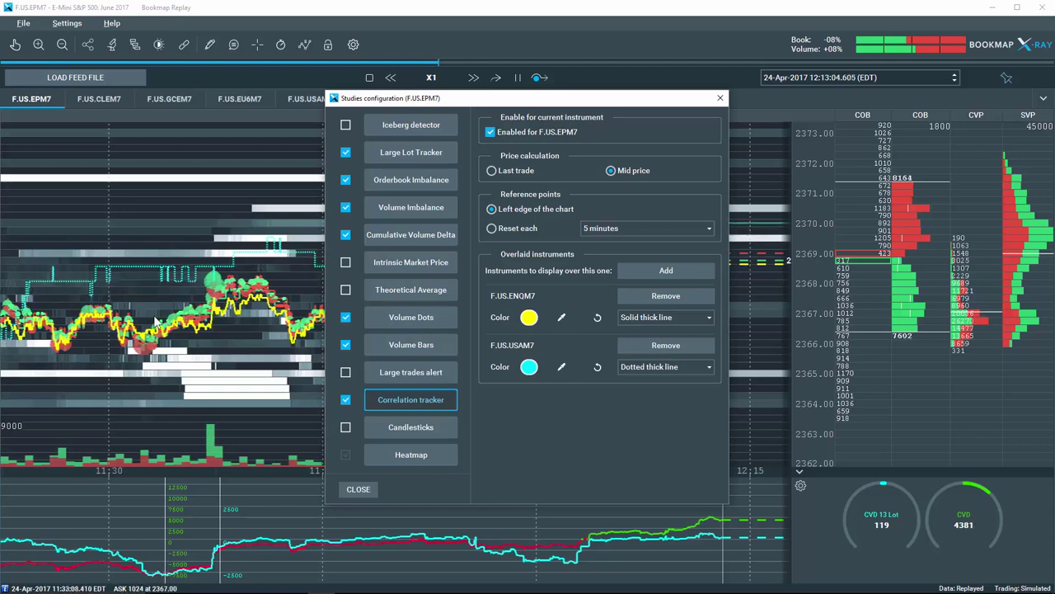
left_click(532, 230)
left_click_drag(528, 103, 801, 103)
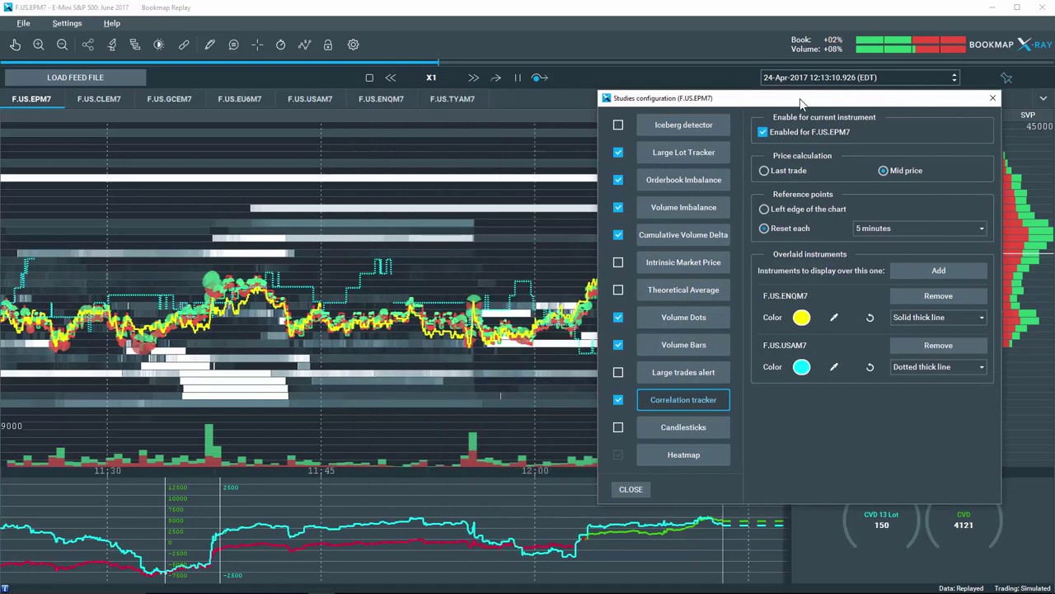
left_click(903, 229)
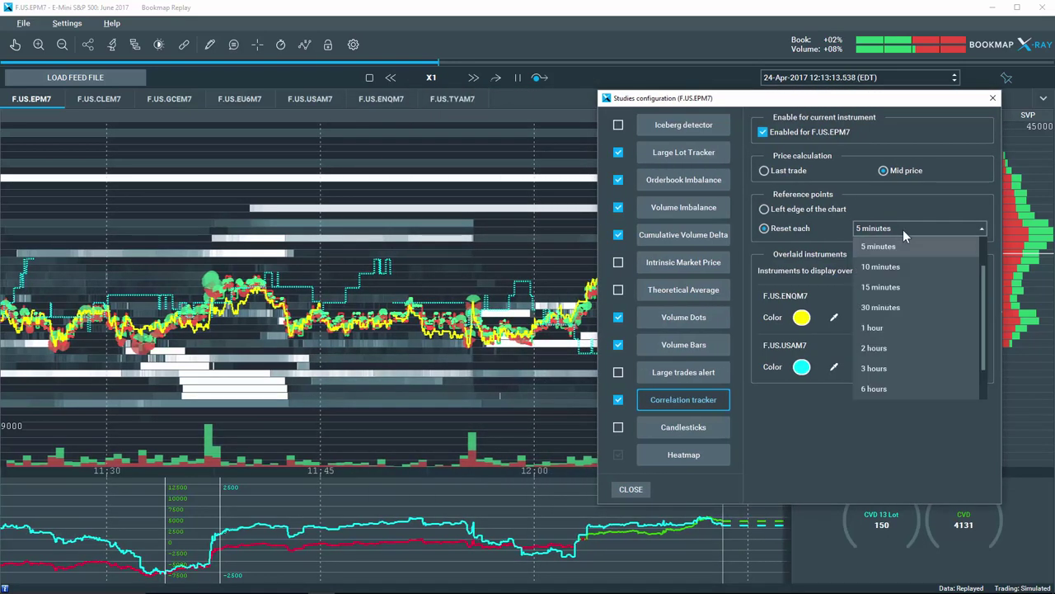
left_click(898, 289)
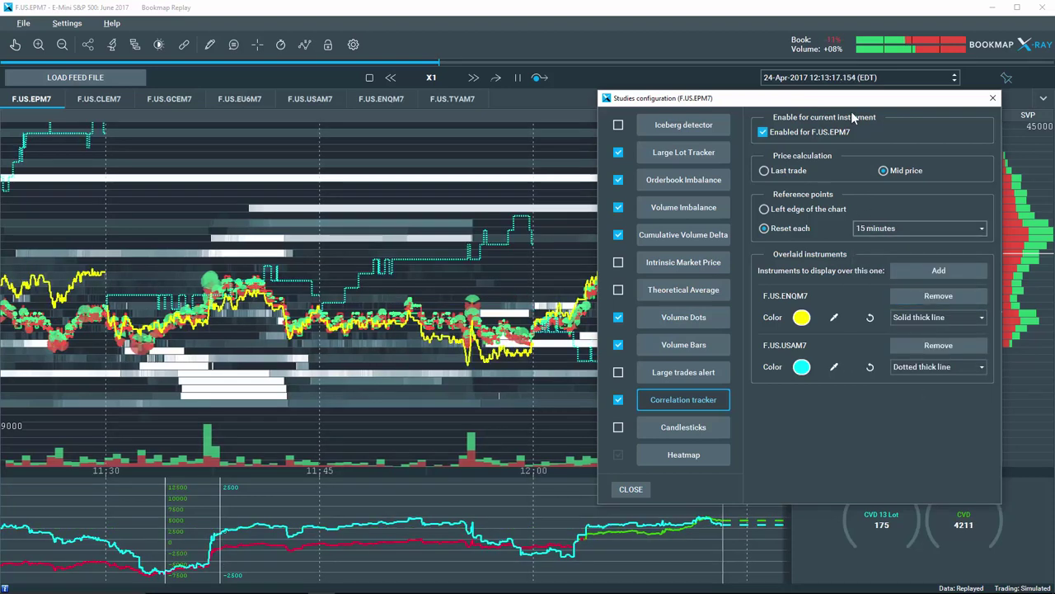
left_click_drag(728, 104, 880, 111)
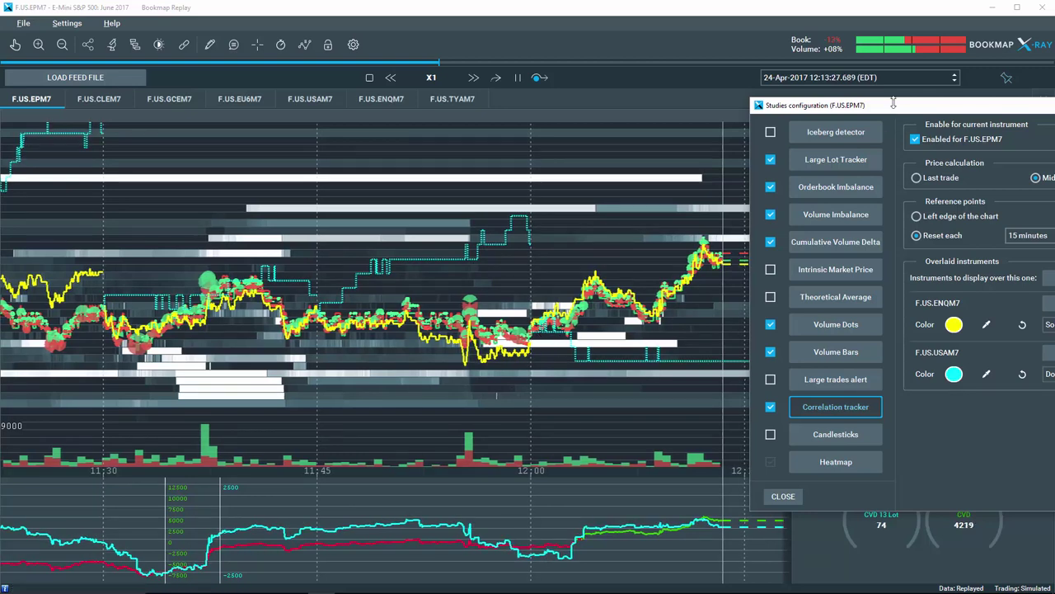
- Switch off the Correlation tracker study and close the studies settings
left_click_drag(893, 103, 670, 97)
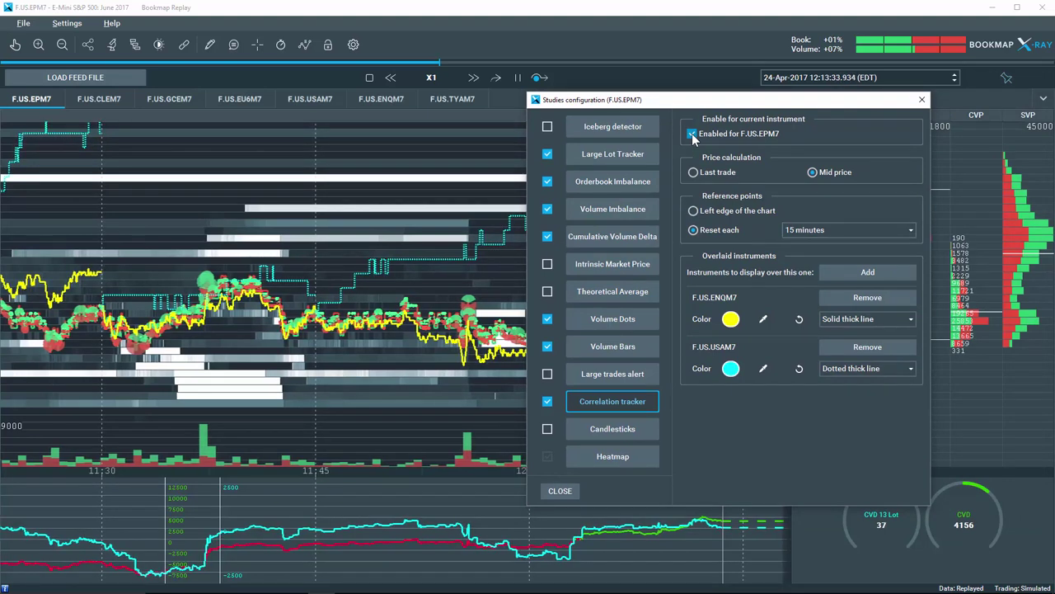
left_click(693, 135)
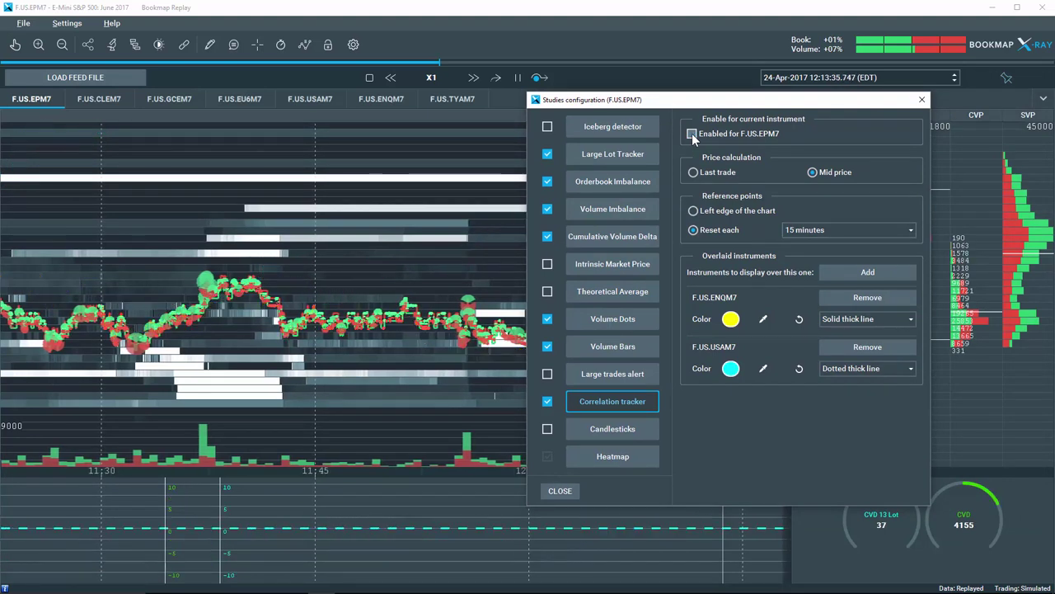
left_click(548, 401)
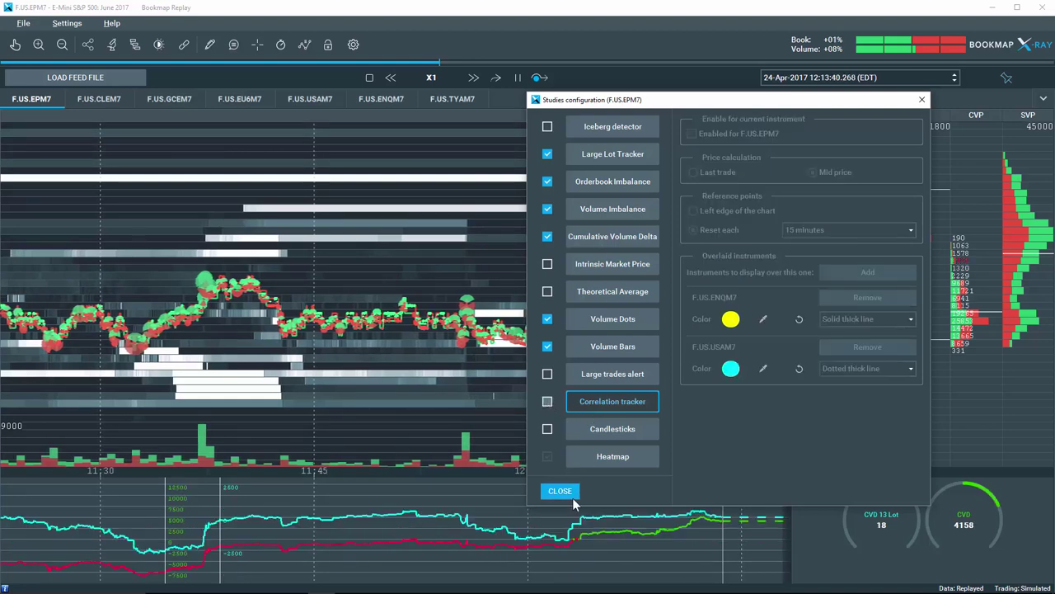
left_click(562, 490)
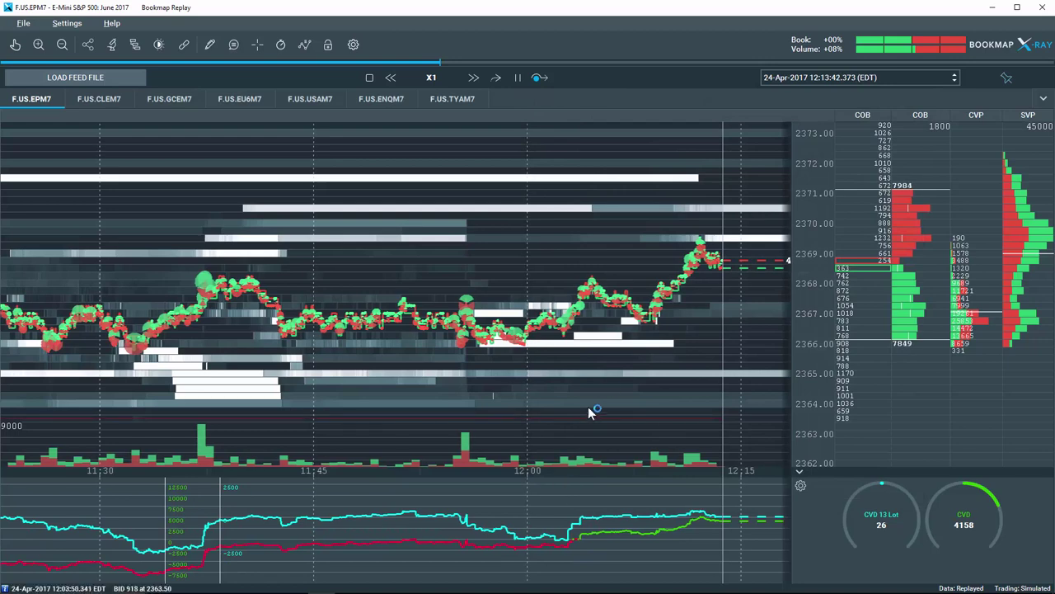
- Zoom the time axis out to show the session from 10:30 to 12:15
scroll(556, 327, "down", 2)
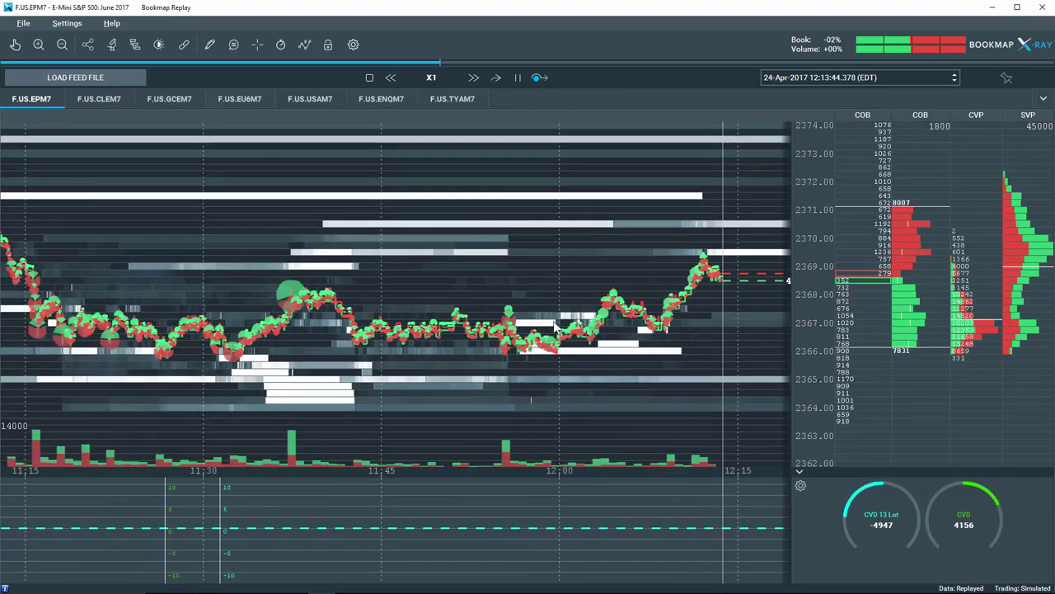
scroll(556, 328, "down", 1)
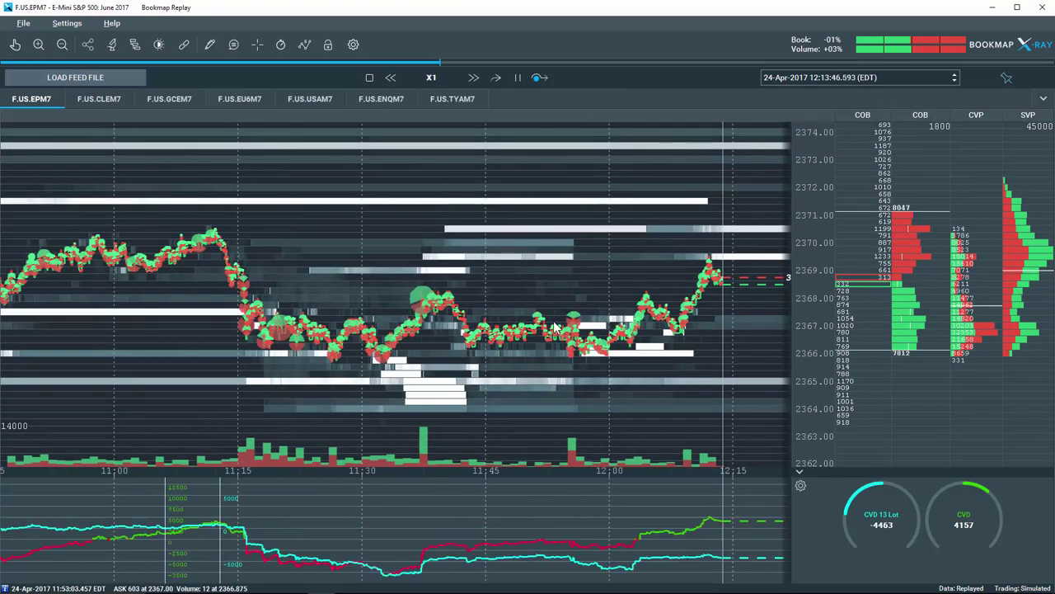
scroll(555, 327, "down", 1)
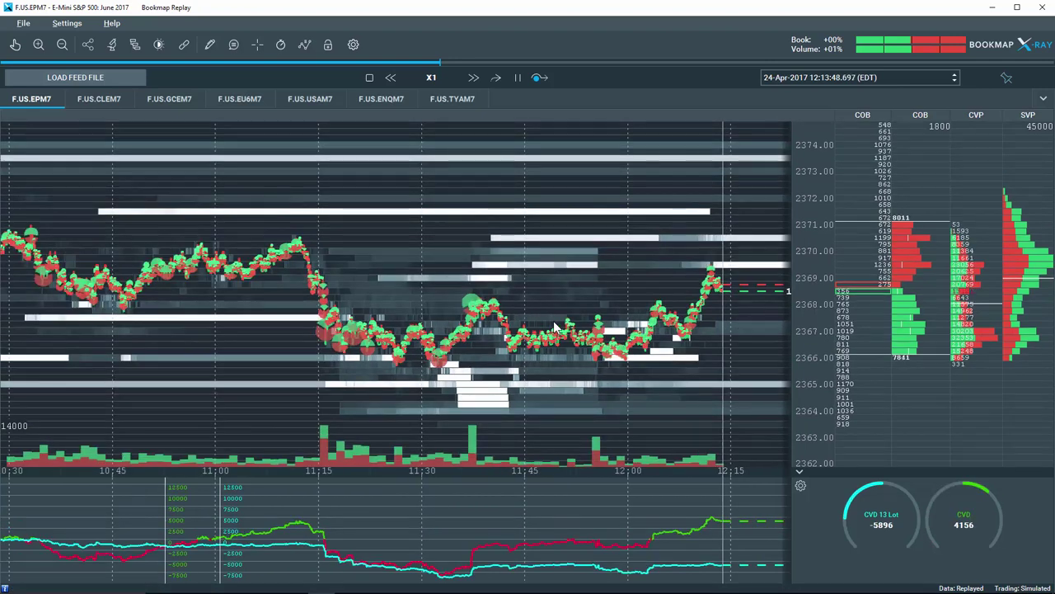
- Enable simulated trading and place 1-lot orders near 2366.75 and 2366.50
left_click(327, 45)
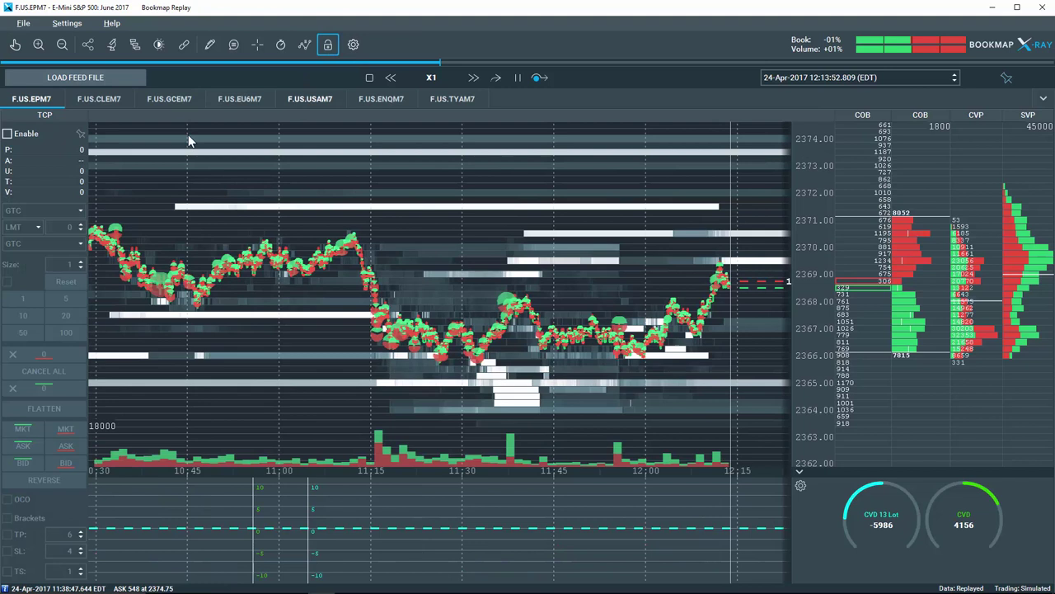
left_click(17, 137)
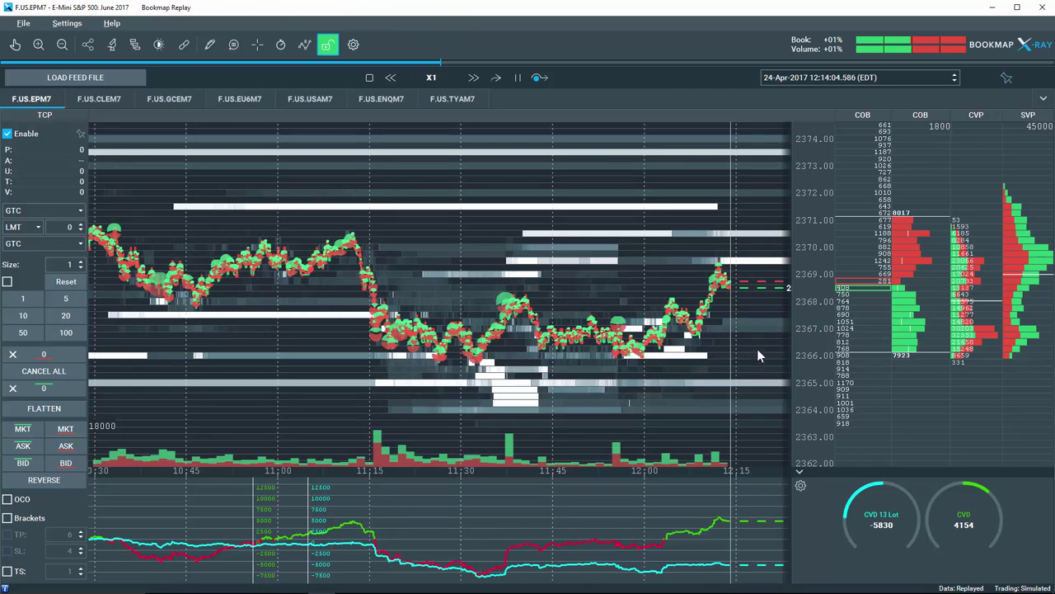
left_click(716, 342)
left_click(8, 282)
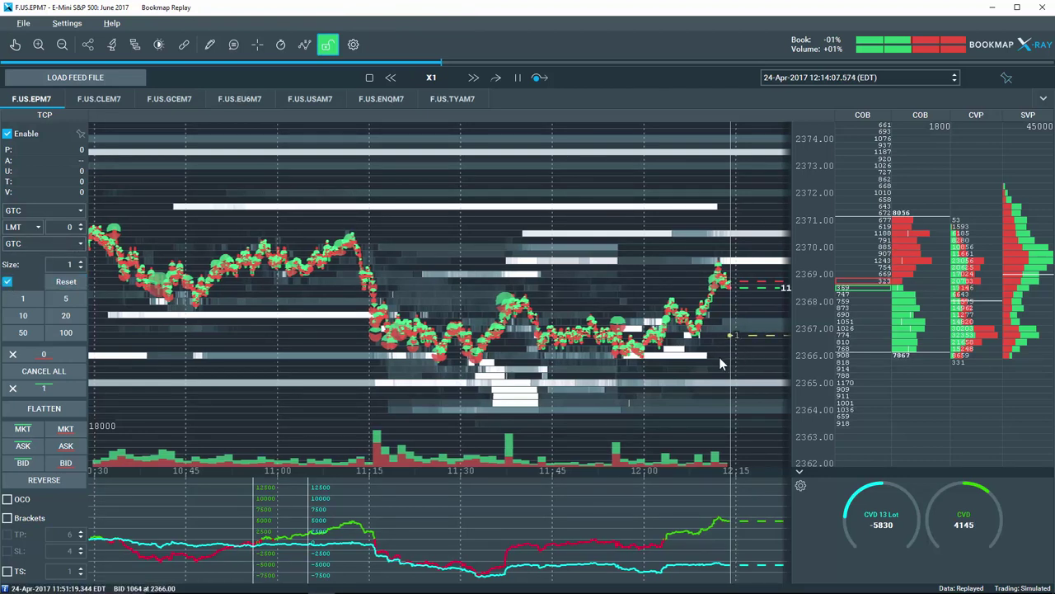
left_click(764, 349)
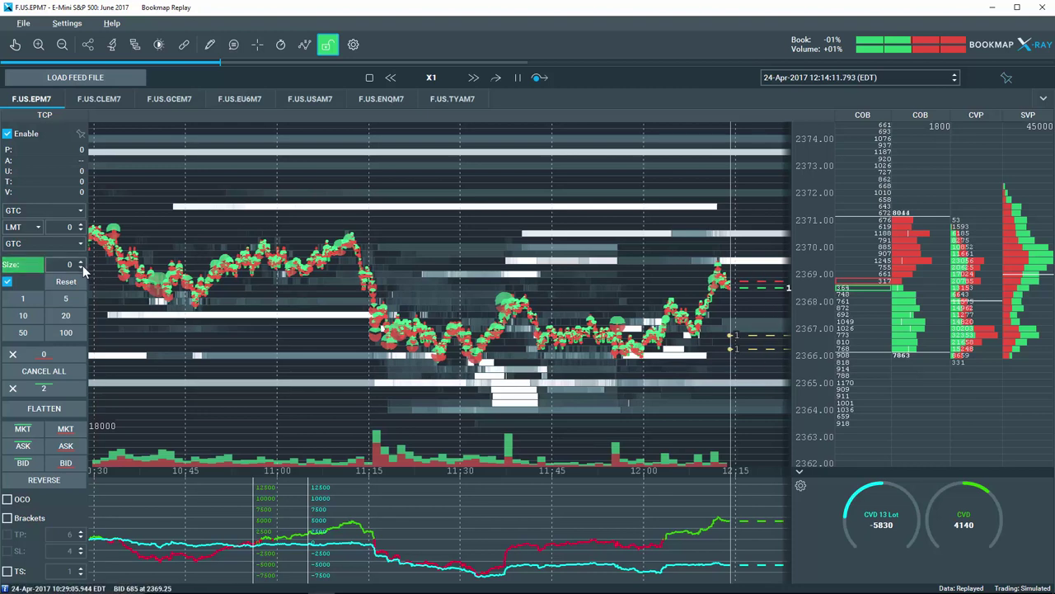
- Place sell orders near 2371 and above the market, then cancel all and disable trading
left_click(25, 302)
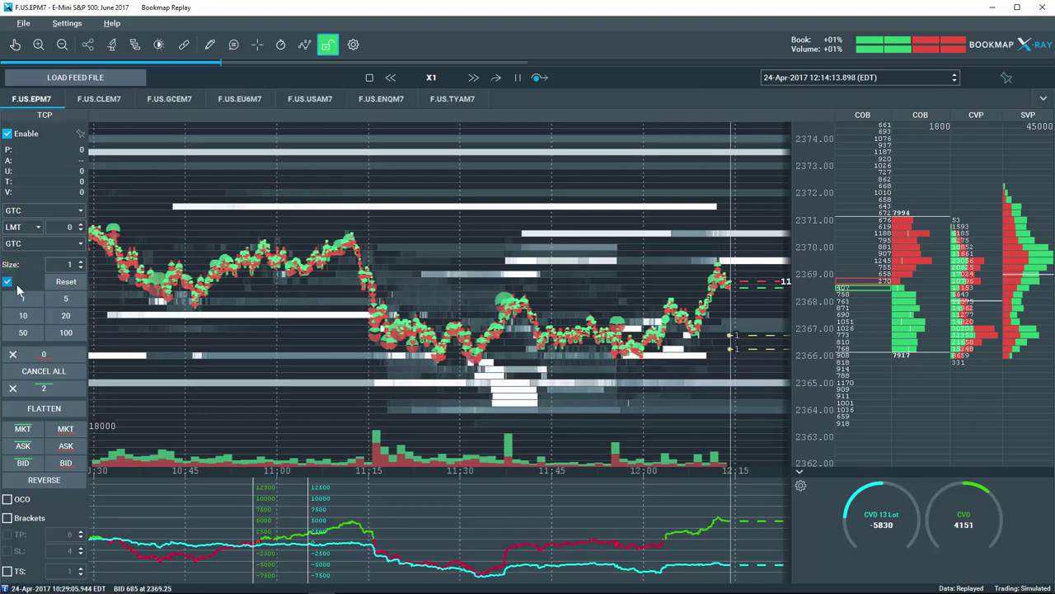
left_click(763, 223)
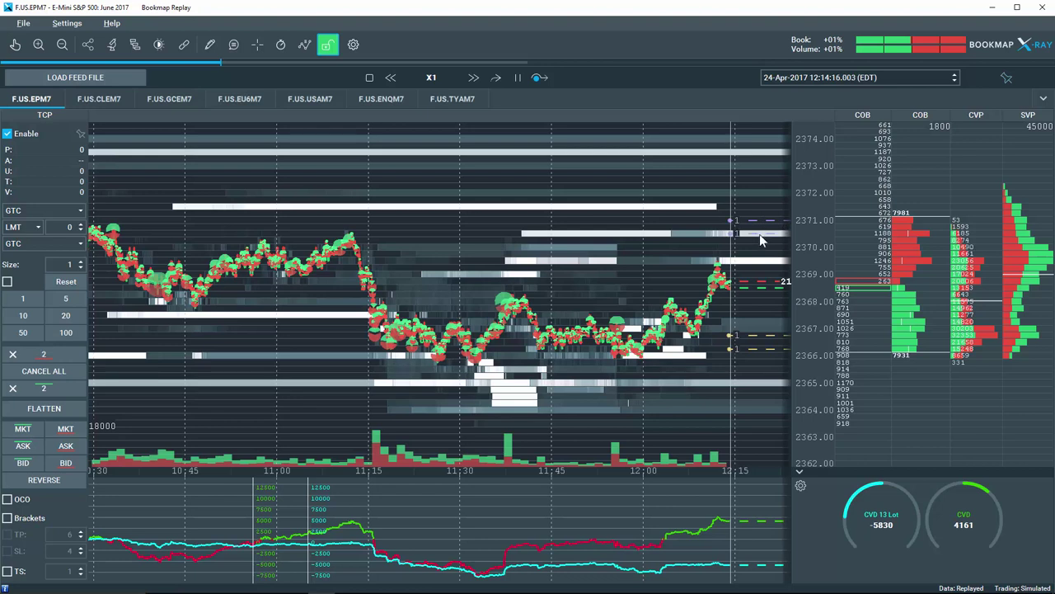
left_click(751, 350)
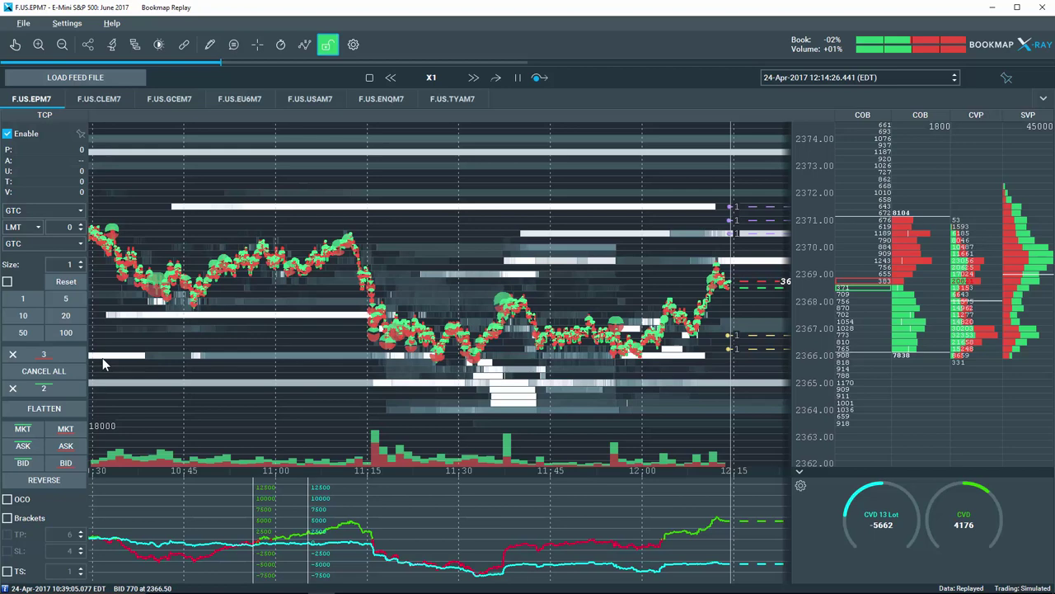
left_click(44, 371)
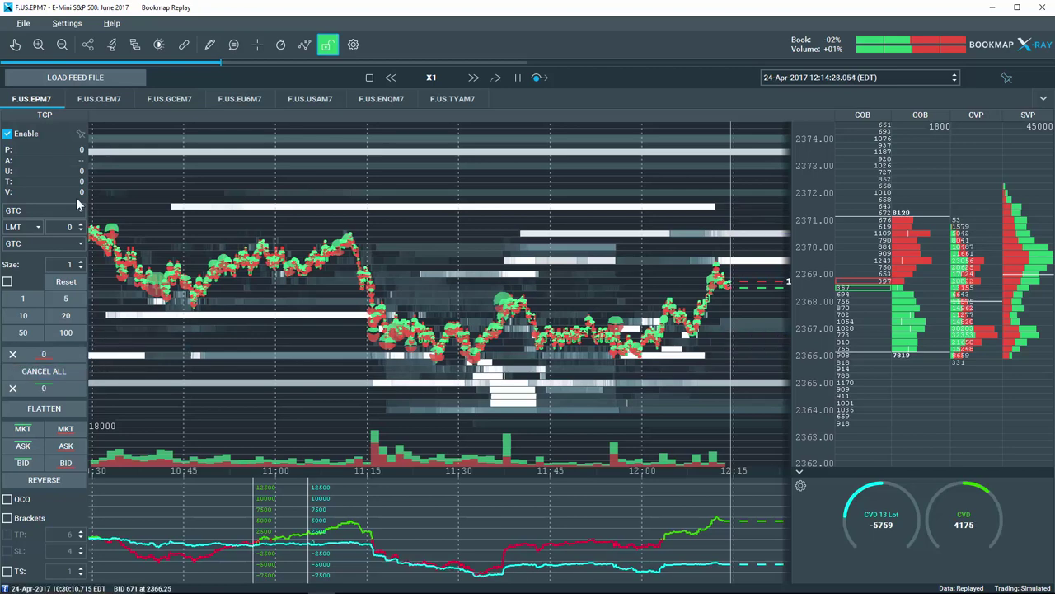
left_click(27, 134)
- Hide the trade panel and enable the Candlesticks study with a 5 min interval
left_click(328, 46)
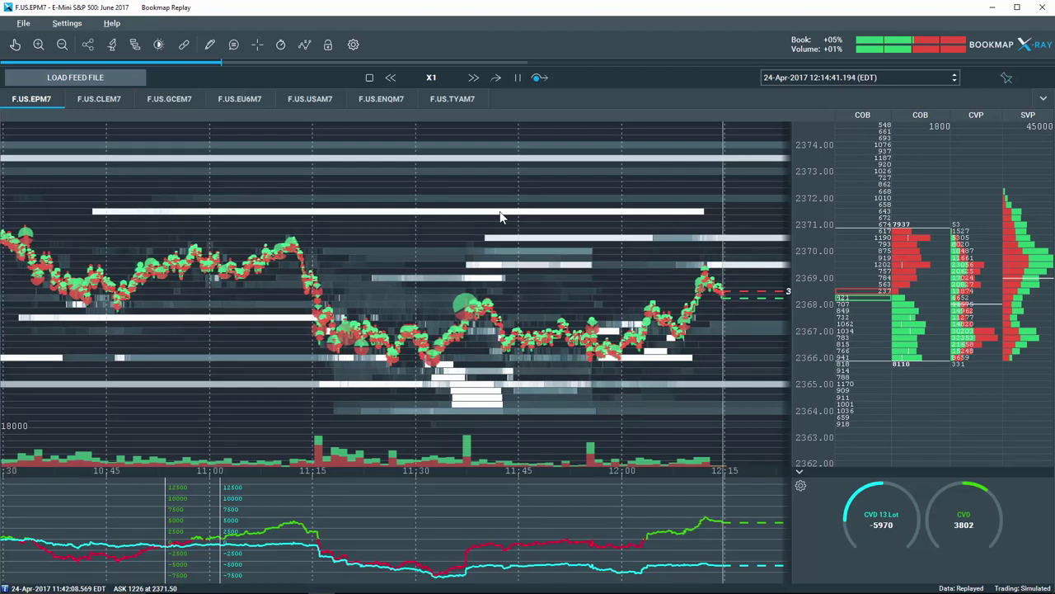
left_click(114, 46)
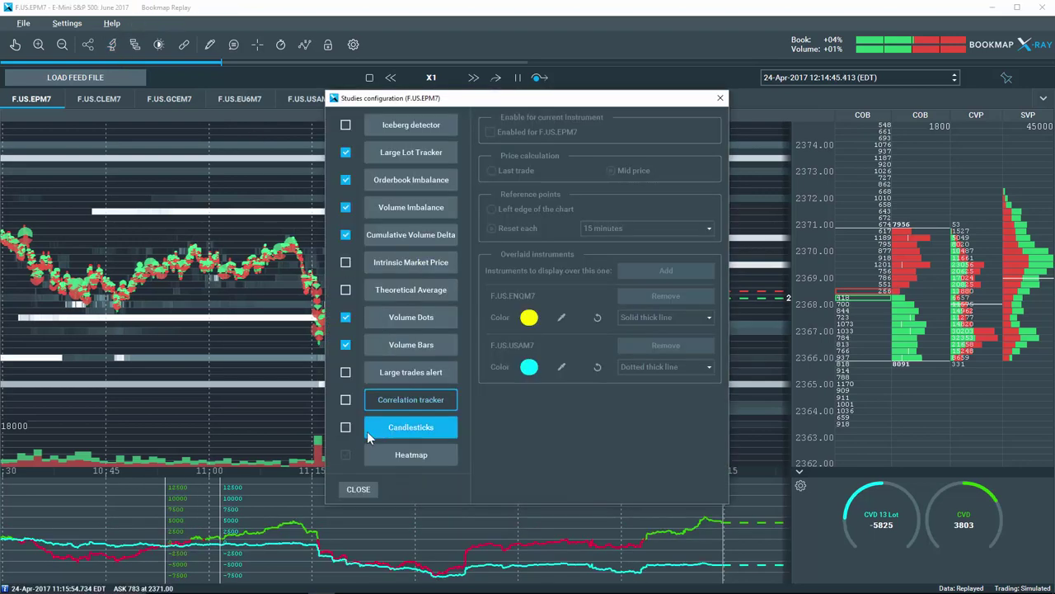
left_click(346, 427)
left_click(400, 425)
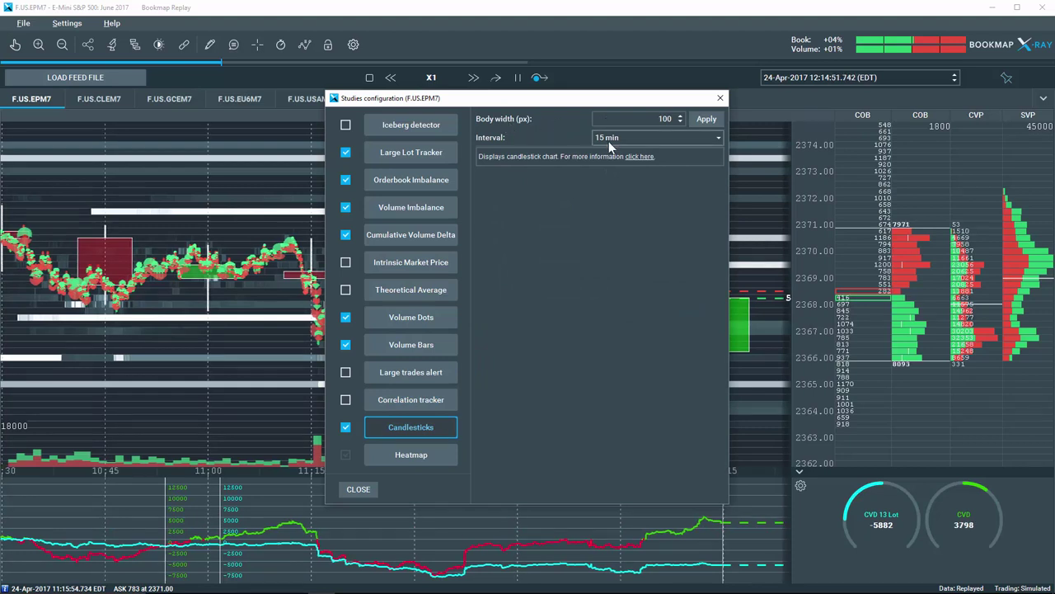
left_click(653, 138)
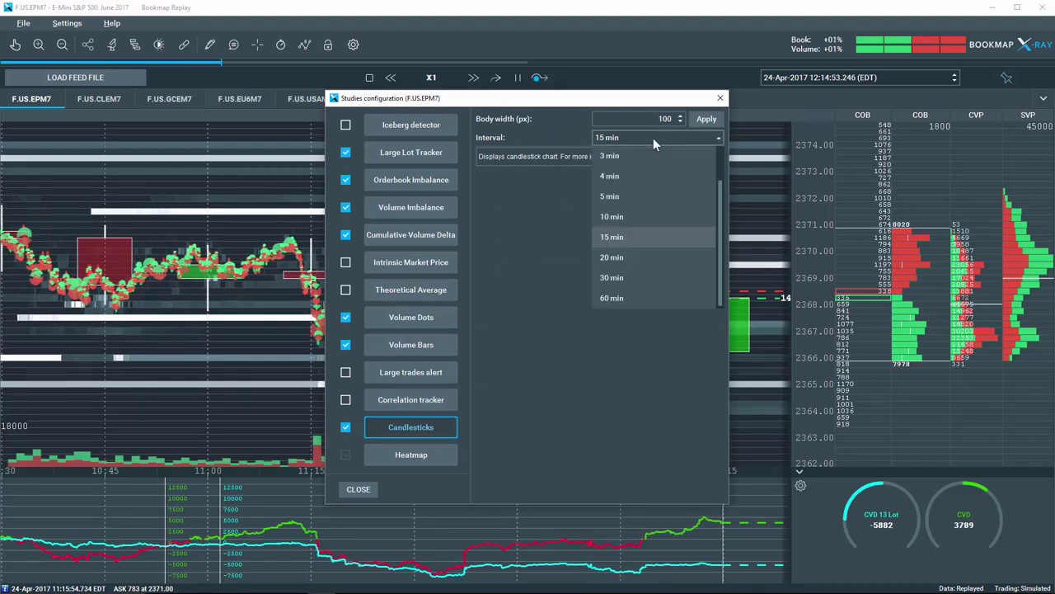
left_click(642, 196)
- Toggle the candlestick bars off and back on in the chart display options
left_click_drag(607, 103, 820, 106)
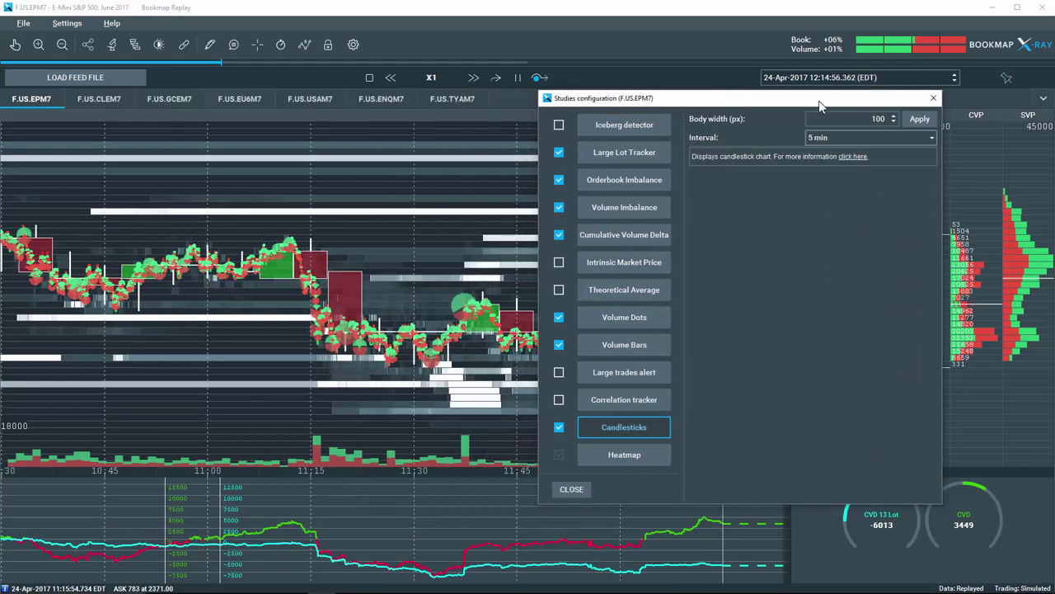
left_click(305, 46)
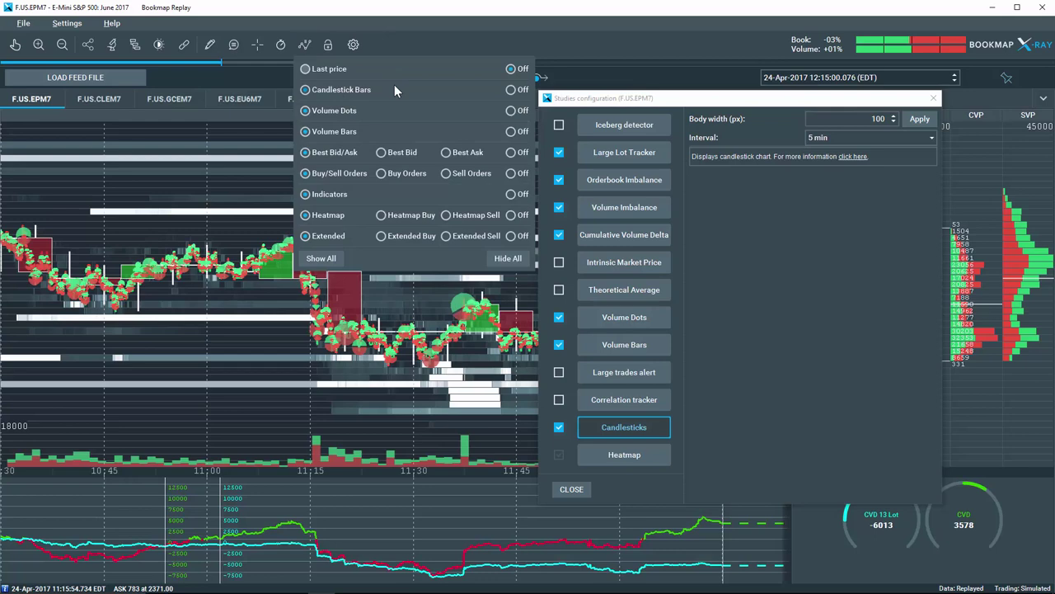
left_click(513, 89)
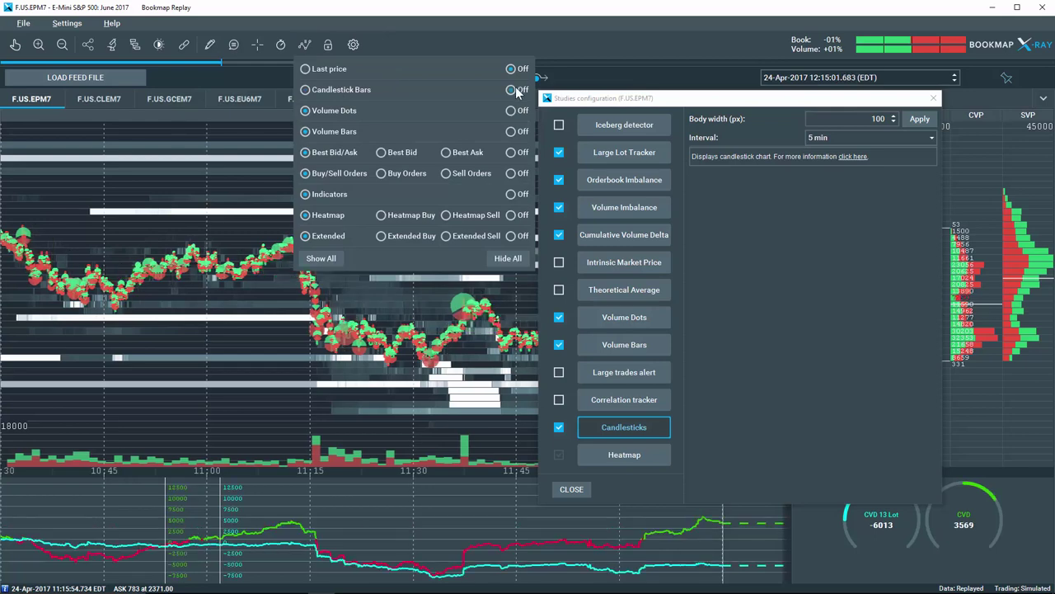
left_click(335, 91)
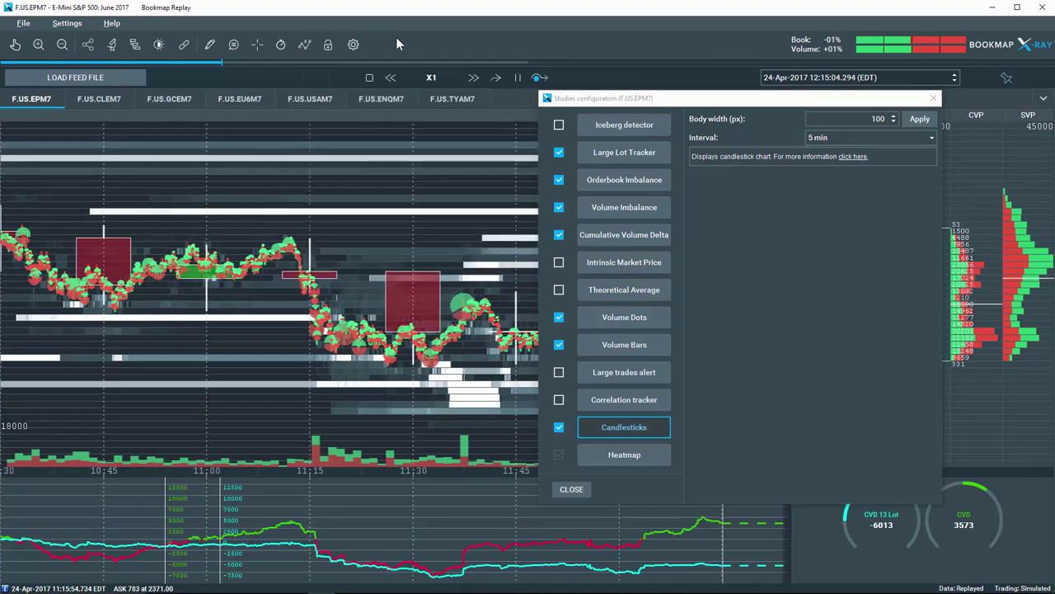
- Close the Studies configuration dialog using its title-bar X
left_click(933, 98)
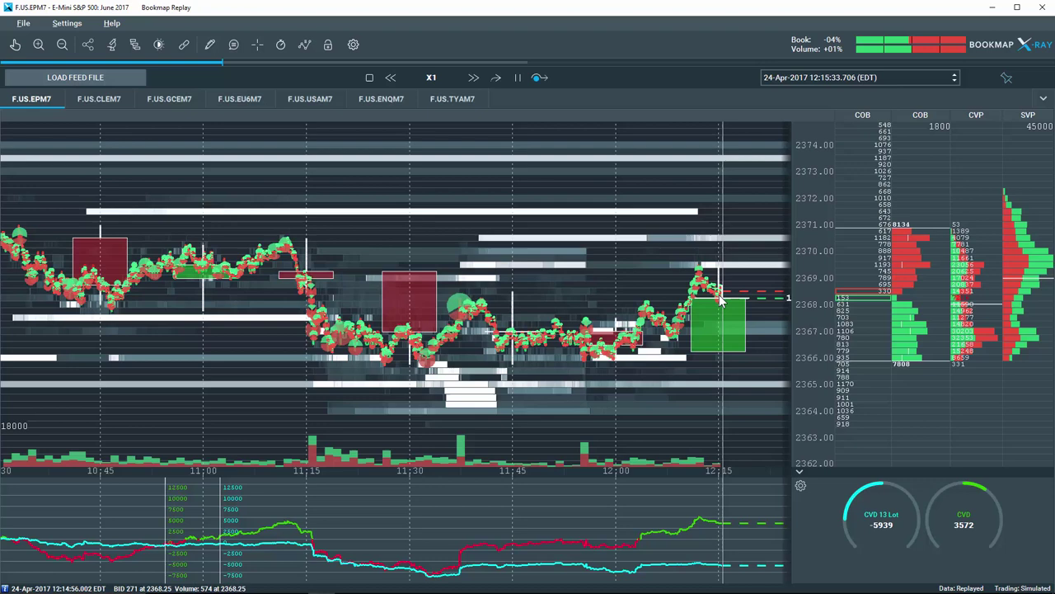
- Turn off the Candlesticks study in Studies configuration and close it
left_click(114, 47)
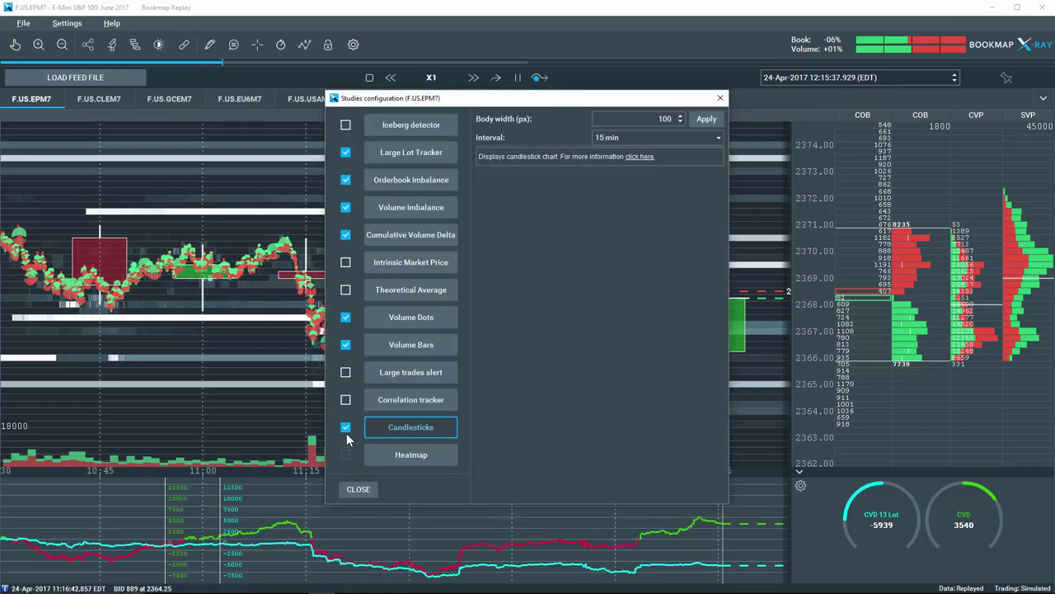
left_click(359, 489)
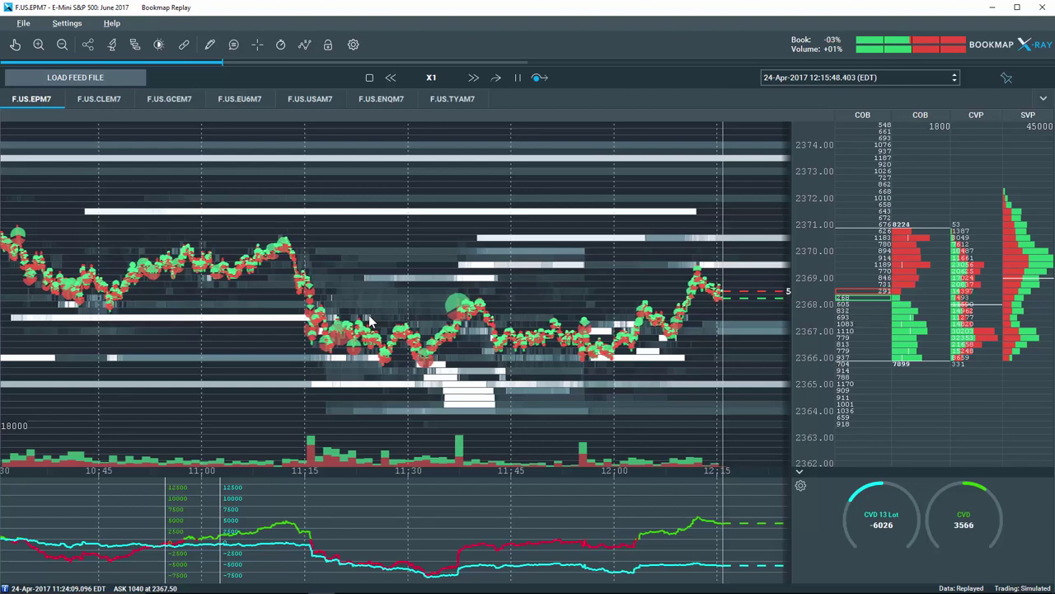
- Insert a new price-ladder column beside the order book and set it to Time and Sales
right_click(850, 207)
left_click(914, 414)
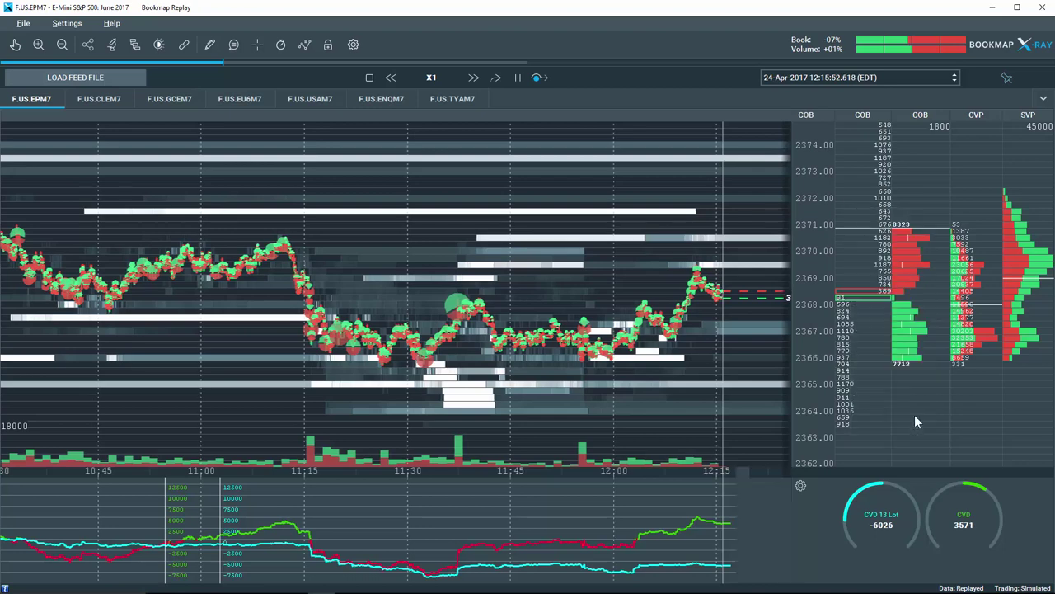
right_click(822, 241)
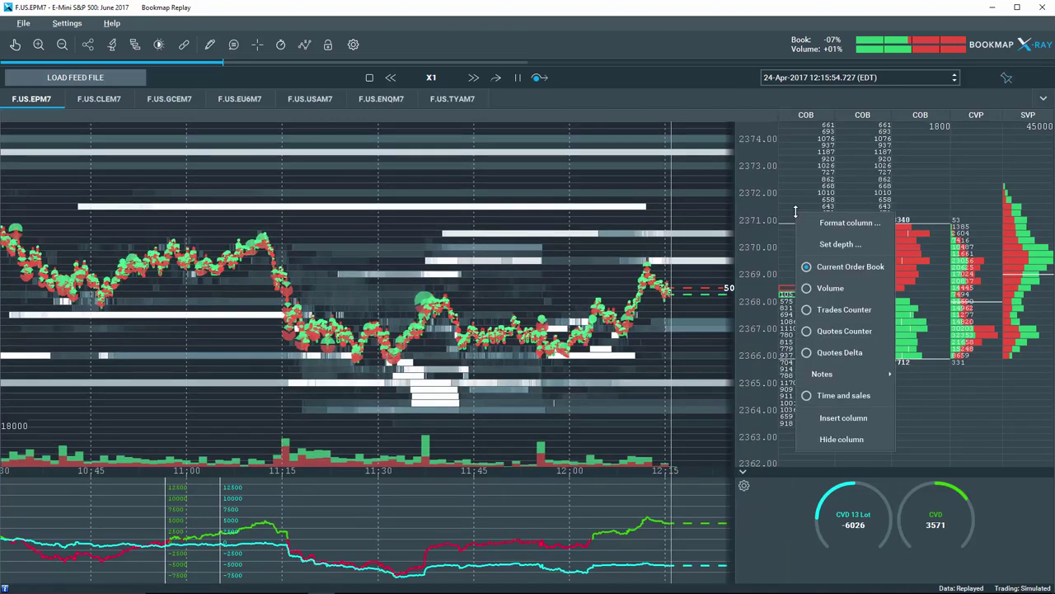
left_click(843, 396)
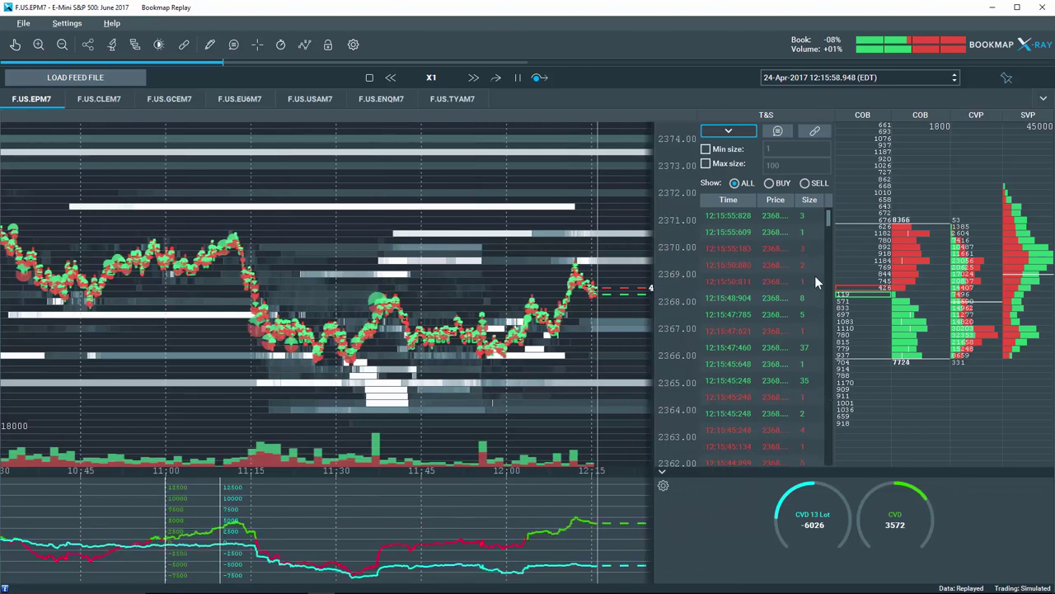
left_click(814, 133)
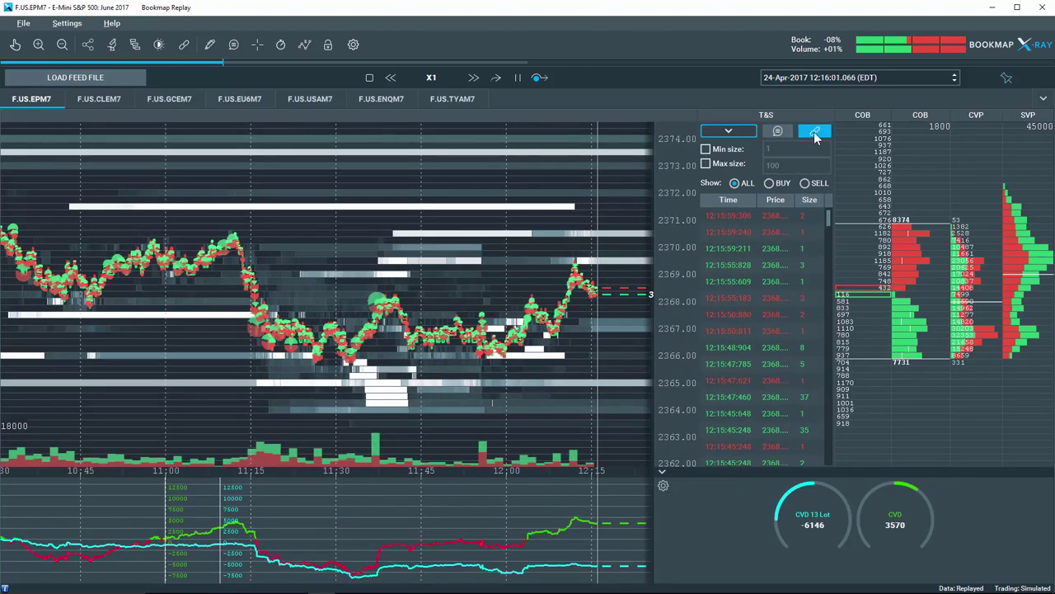
- Pop the Time and sales list out into a floating window and enlarge it
left_click(814, 133)
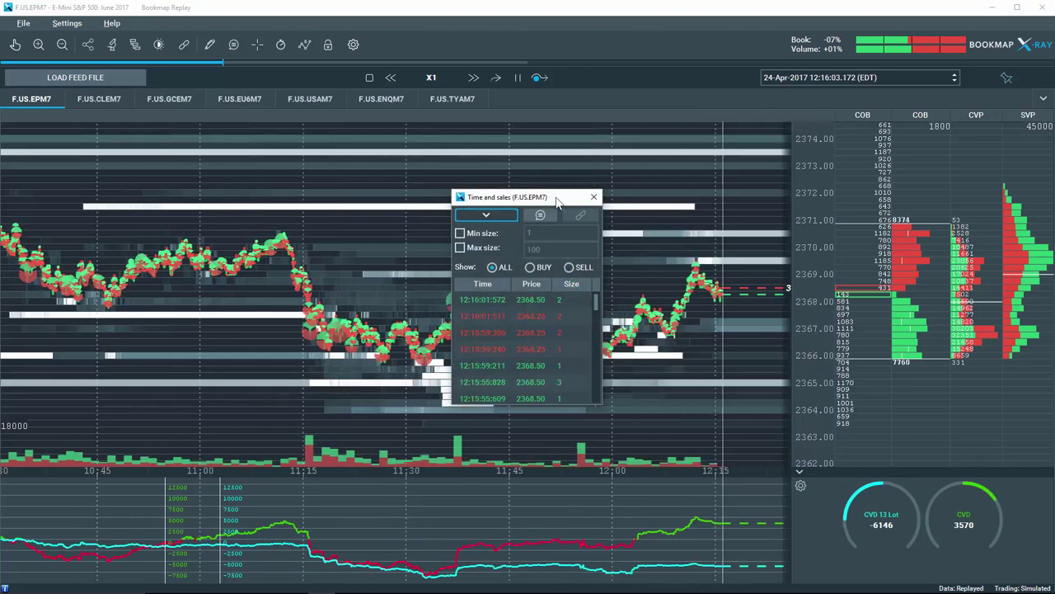
left_click_drag(557, 201, 459, 171)
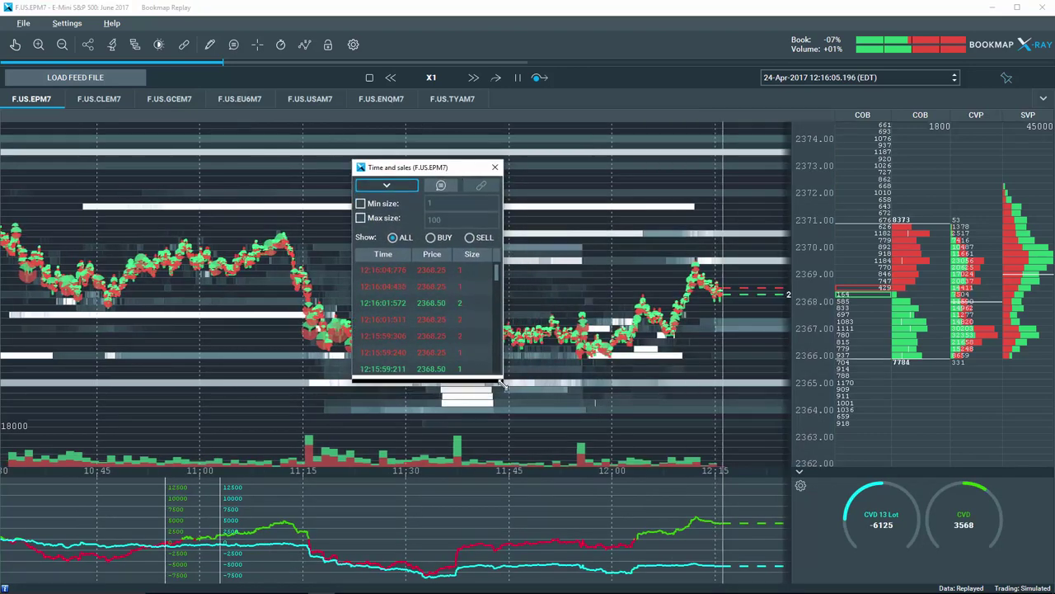
left_click_drag(502, 384, 531, 543)
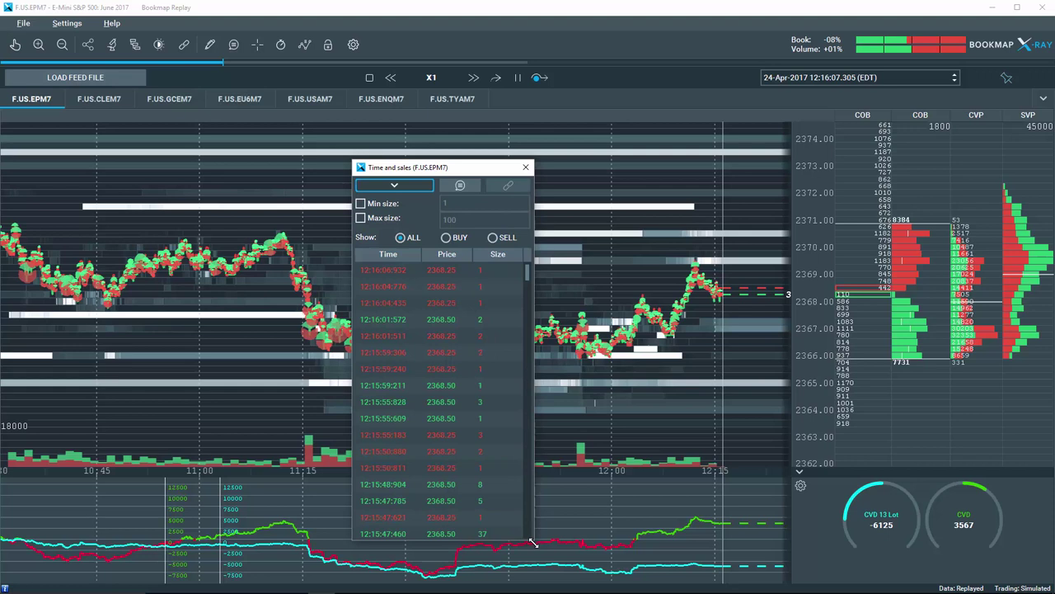
- Toggle the trade size filter settings, then start a CSV export and cancel it
left_click(406, 189)
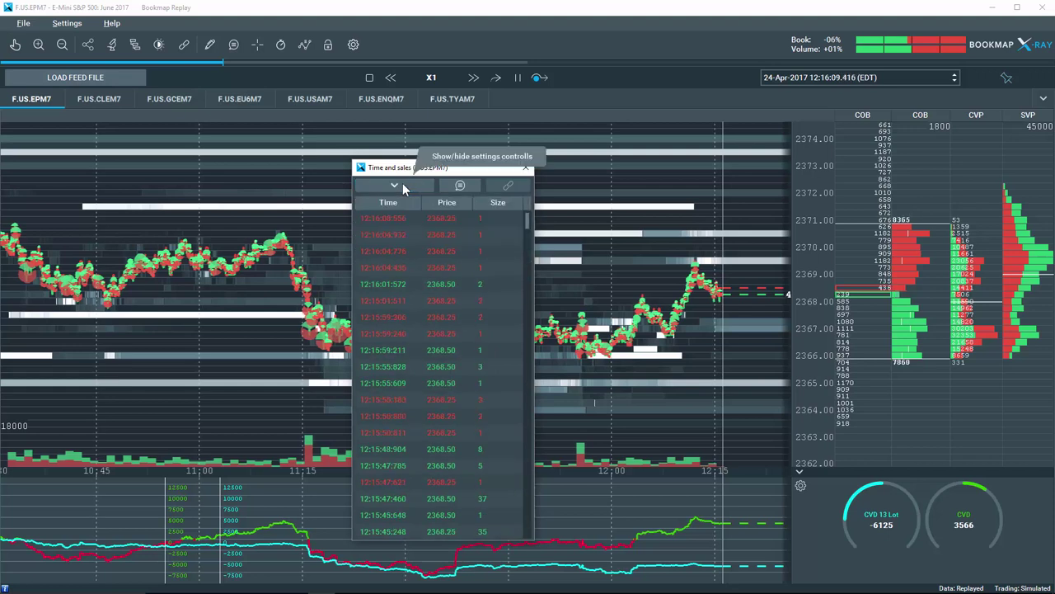
left_click(406, 187)
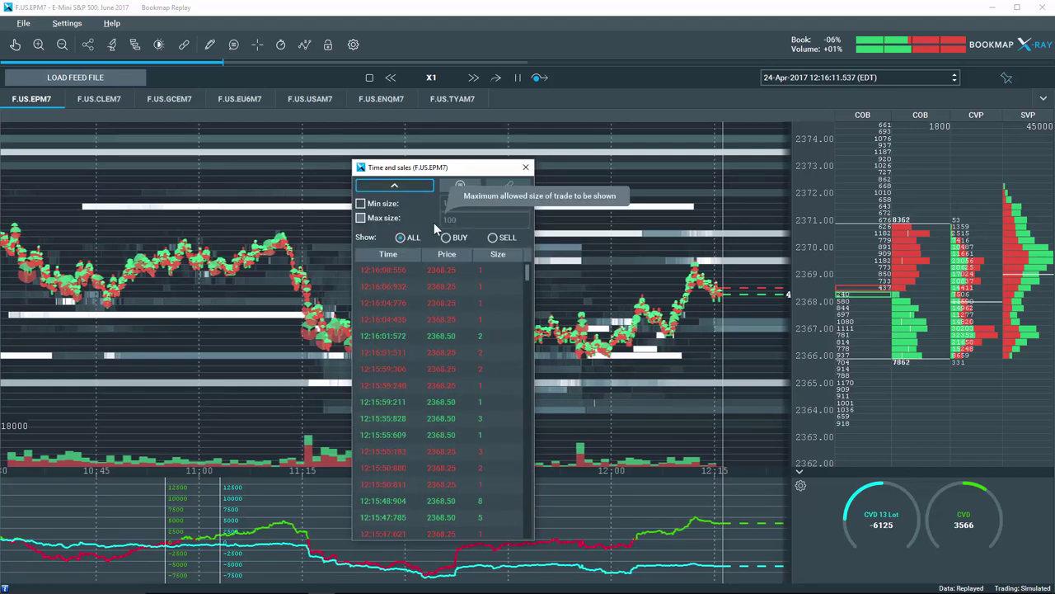
left_click(460, 188)
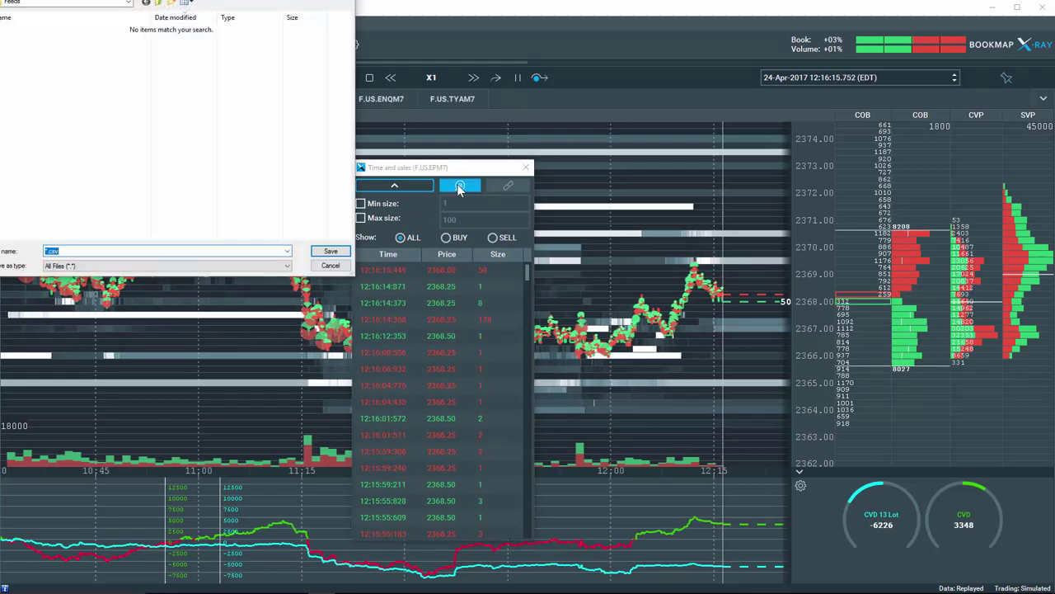
left_click(331, 264)
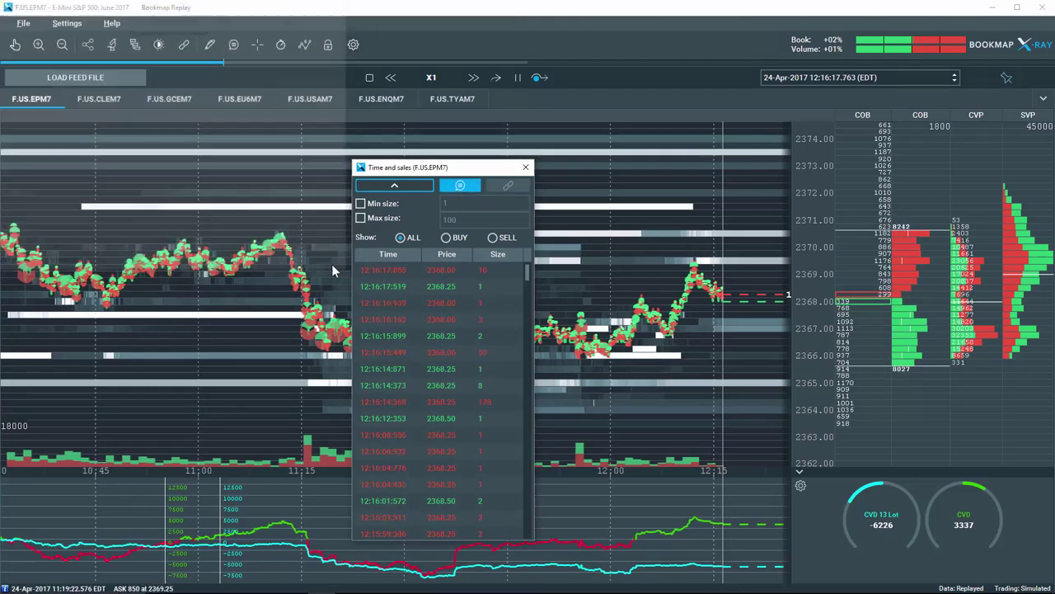
- Try the Min size filter, enable Max size 100, and show only SELL trades
left_click(381, 205)
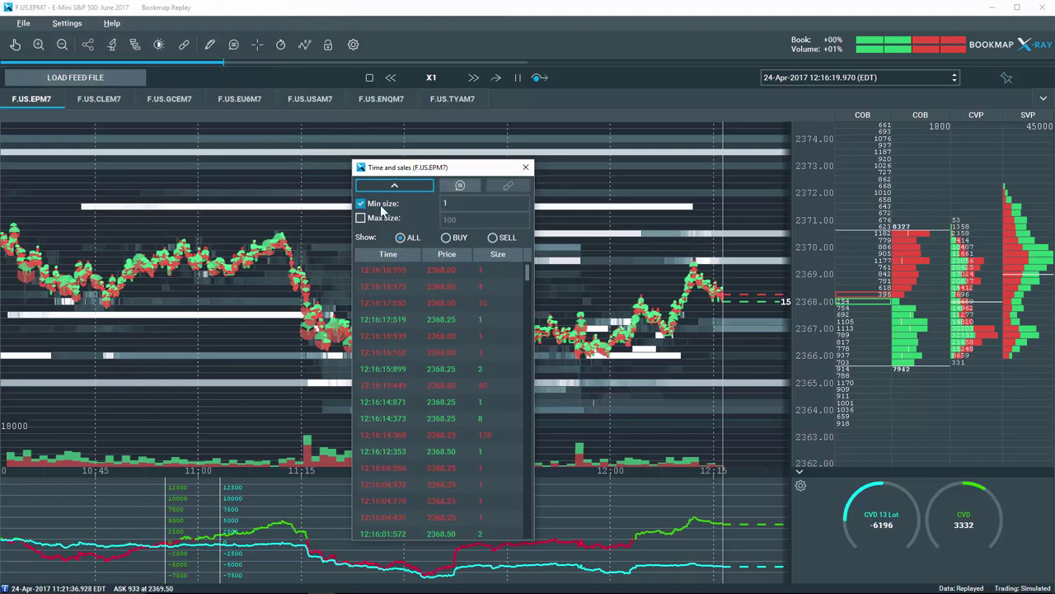
left_click(381, 205)
left_click(380, 219)
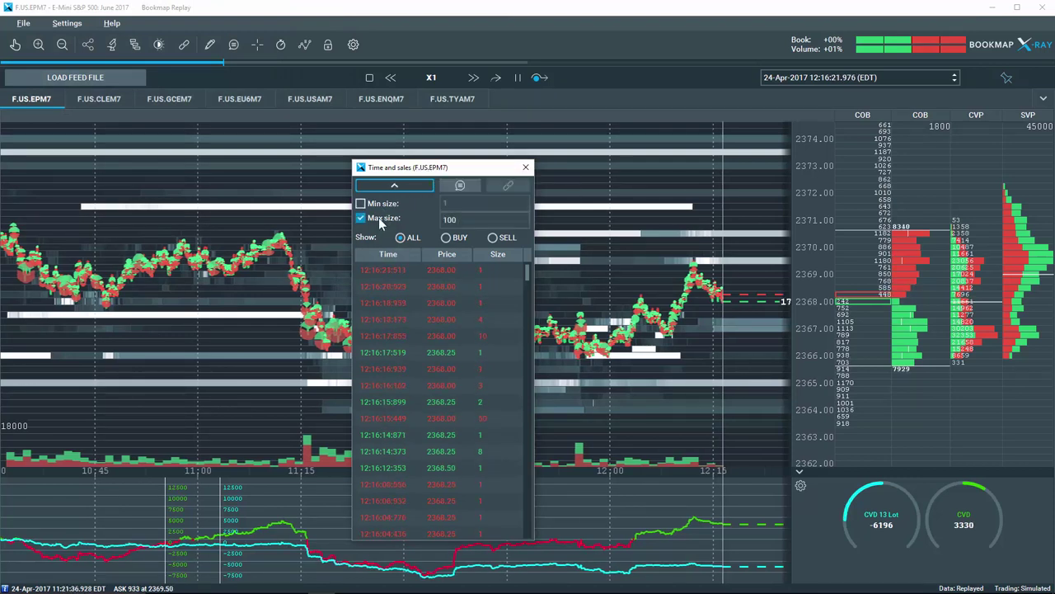
left_click(446, 239)
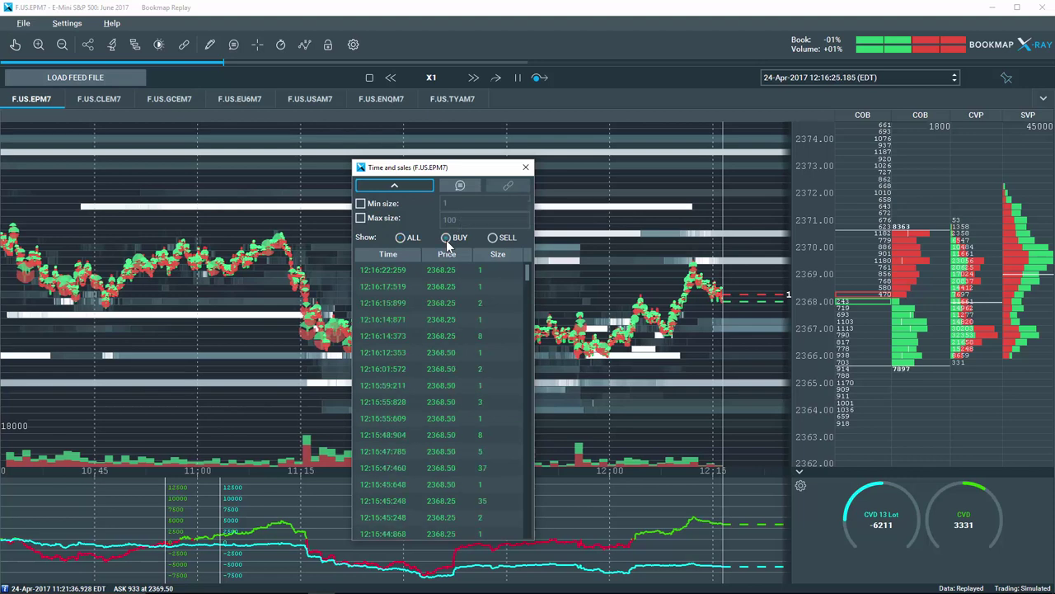
left_click(491, 237)
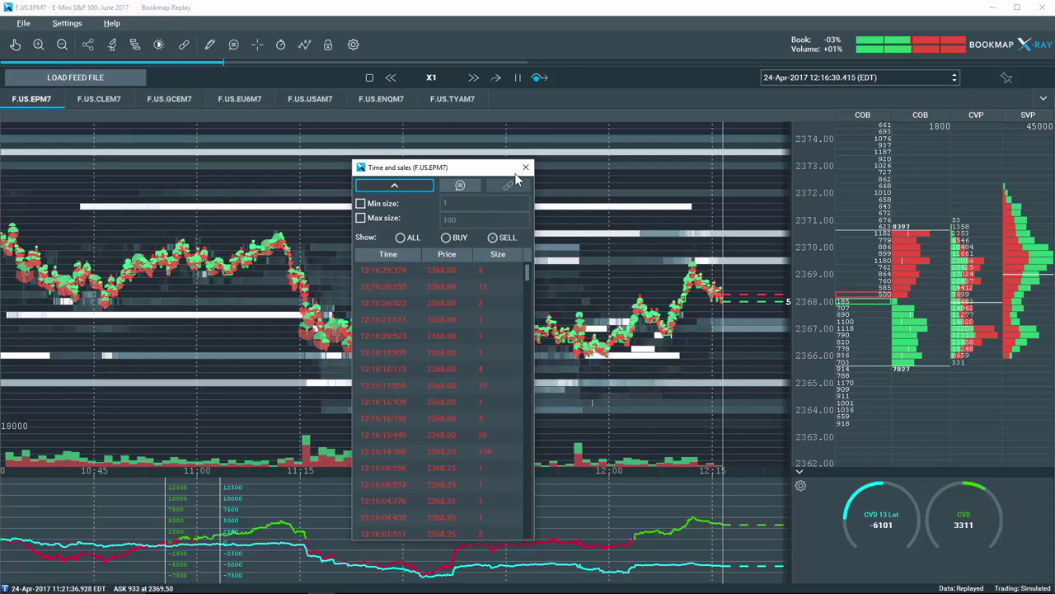
left_click_drag(524, 169, 561, 158)
- Dock Time and sales as a T&S column, then hide that column
left_click(562, 157)
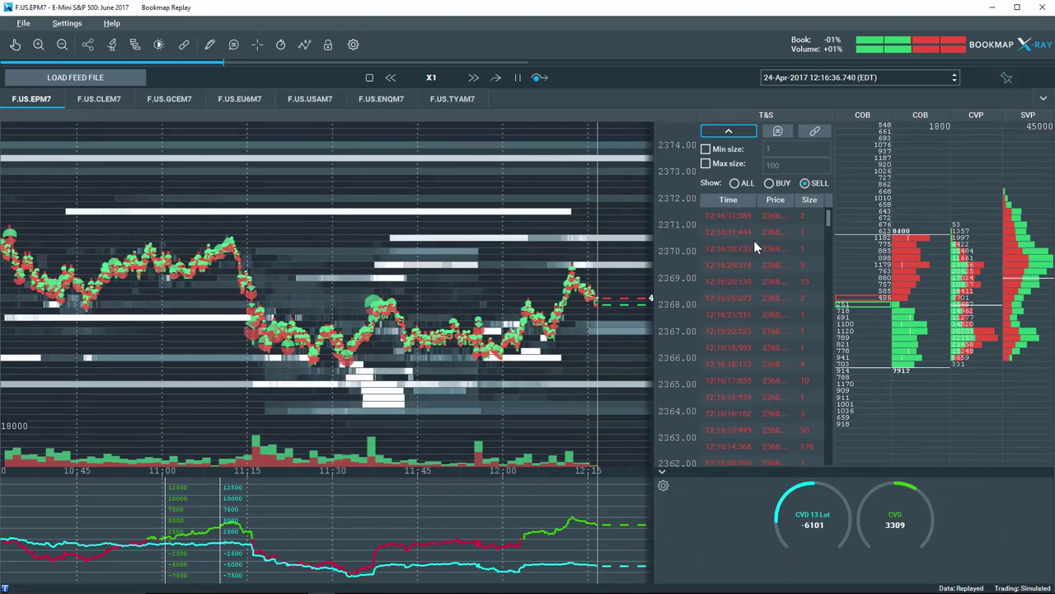
right_click(732, 242)
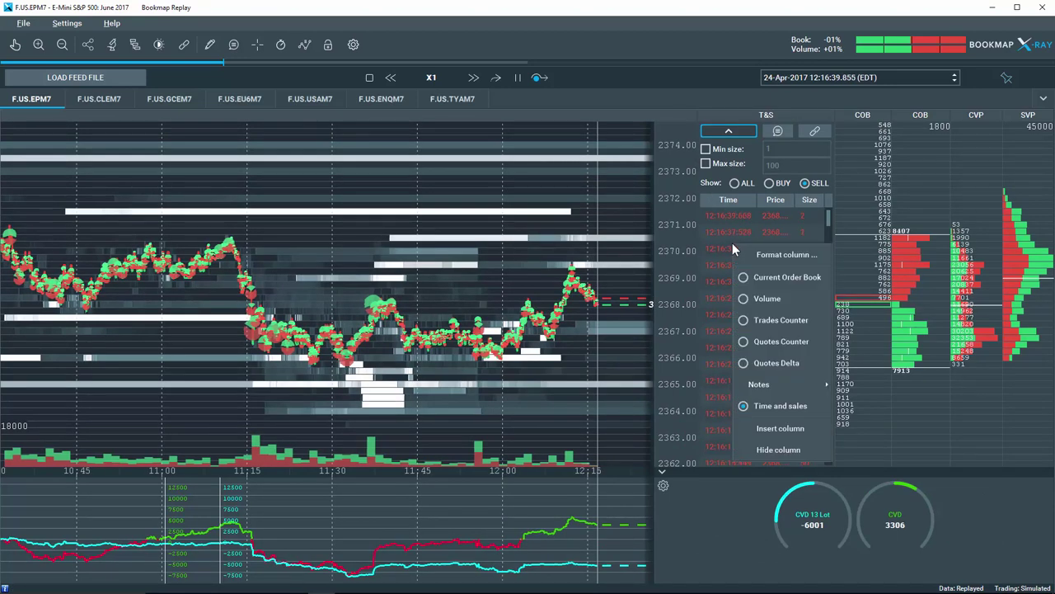
left_click(783, 448)
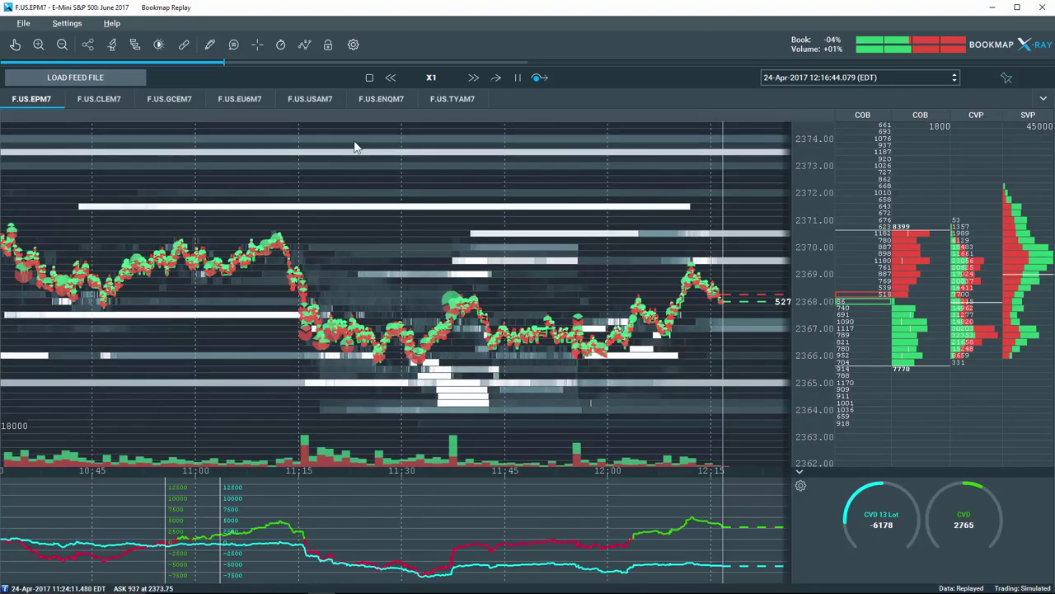
- Enable Black cut-off on tools bar in Contrast Configuration and adjust the new toolbar slider
left_click(159, 47)
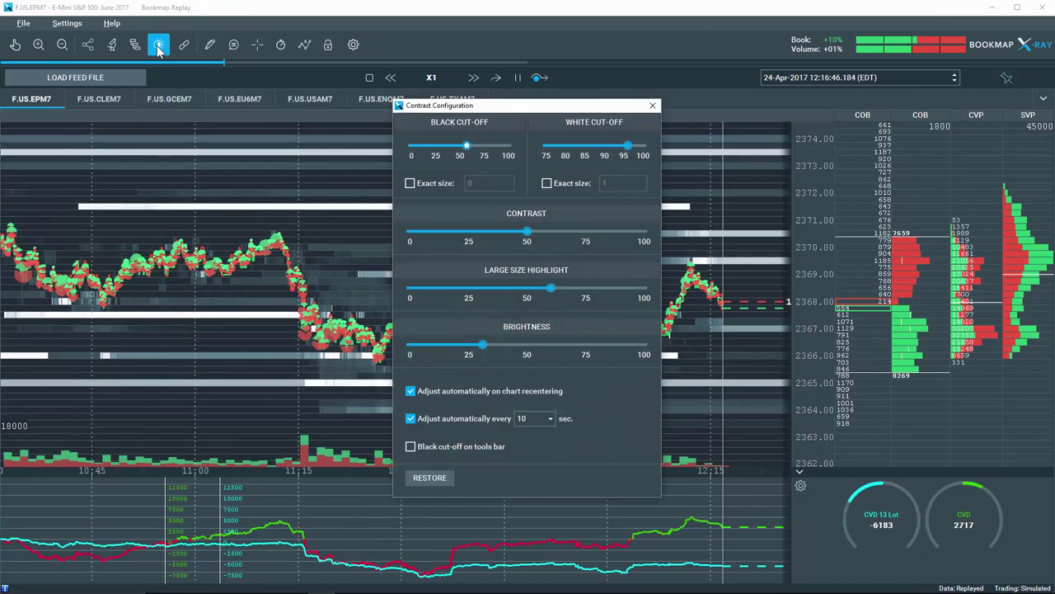
left_click(409, 447)
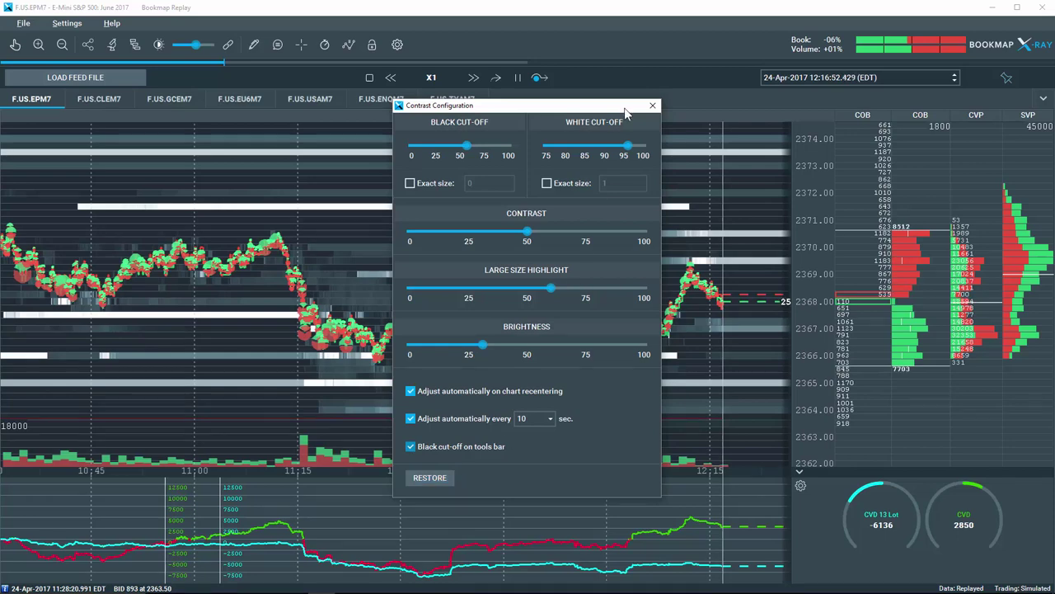
left_click(652, 107)
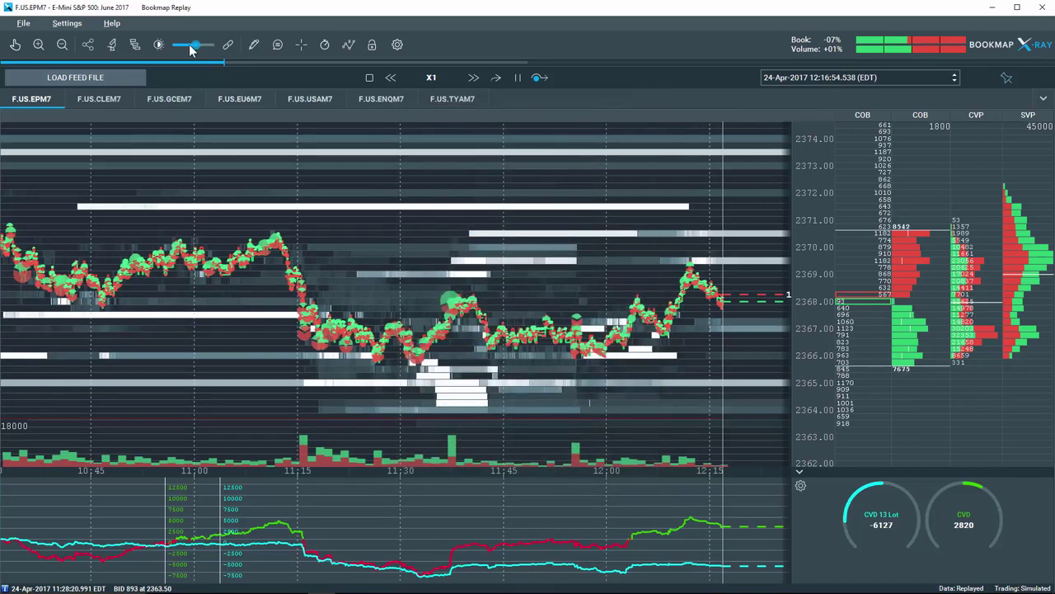
left_click_drag(195, 47, 189, 49)
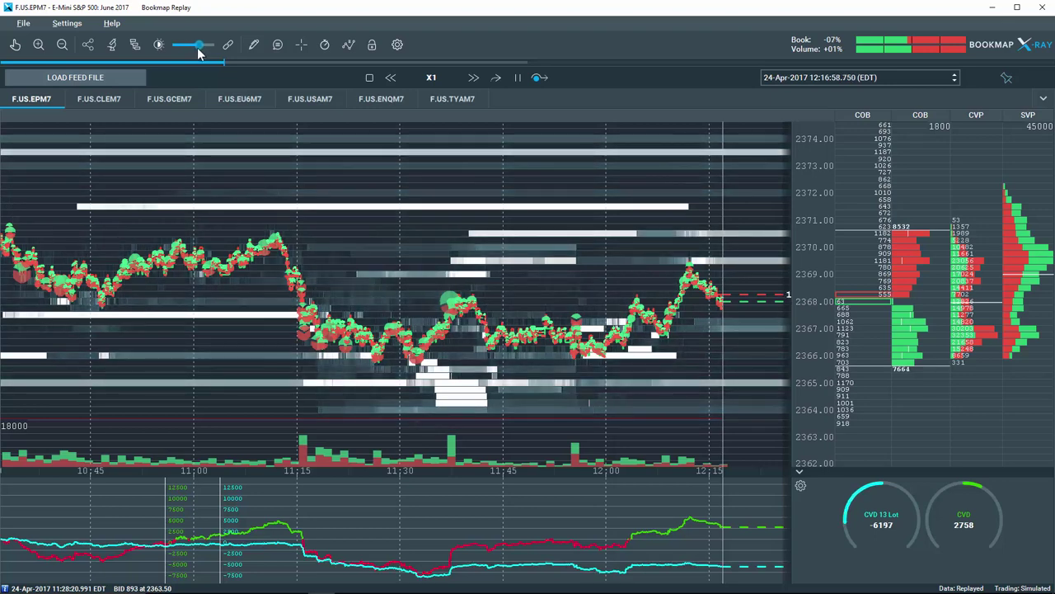
left_click_drag(186, 48, 193, 49)
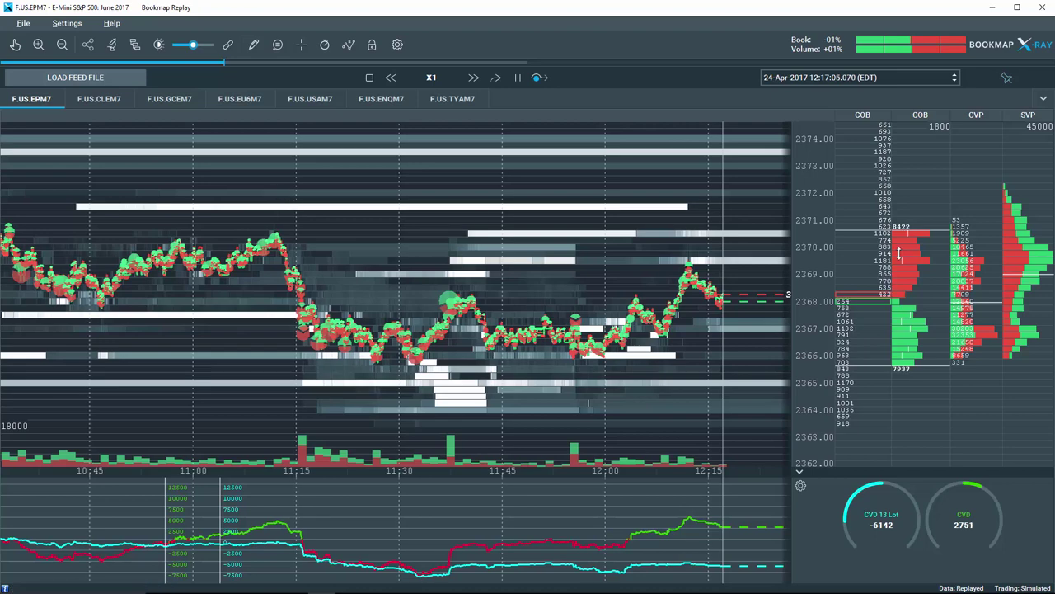
- In the CVP column's Reset configuration, reset a level when trades are more than 2500 ms apart
scroll(744, 230, "up", 2)
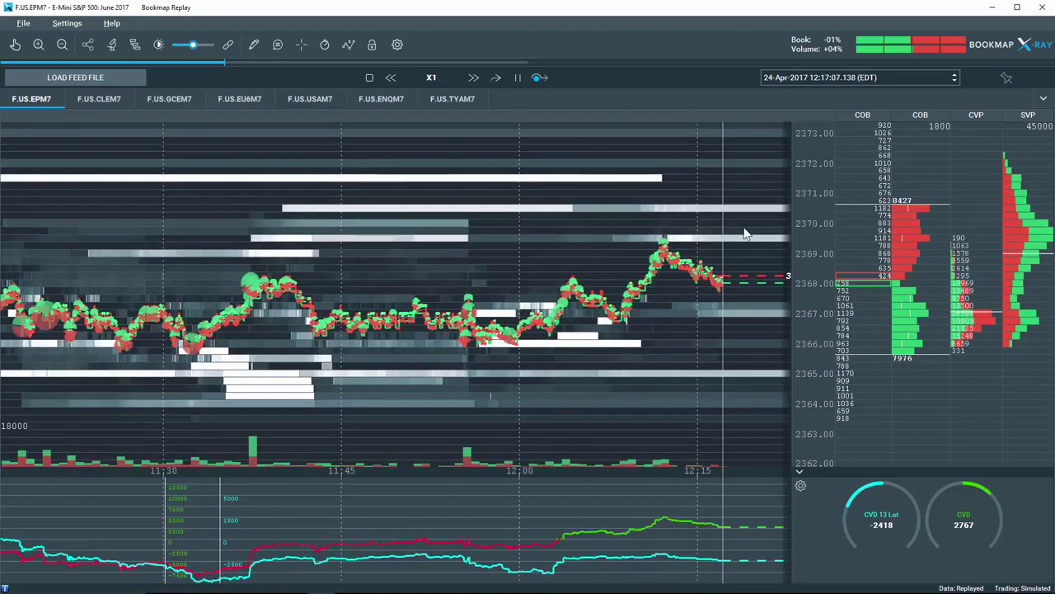
scroll(983, 175, "up", 2)
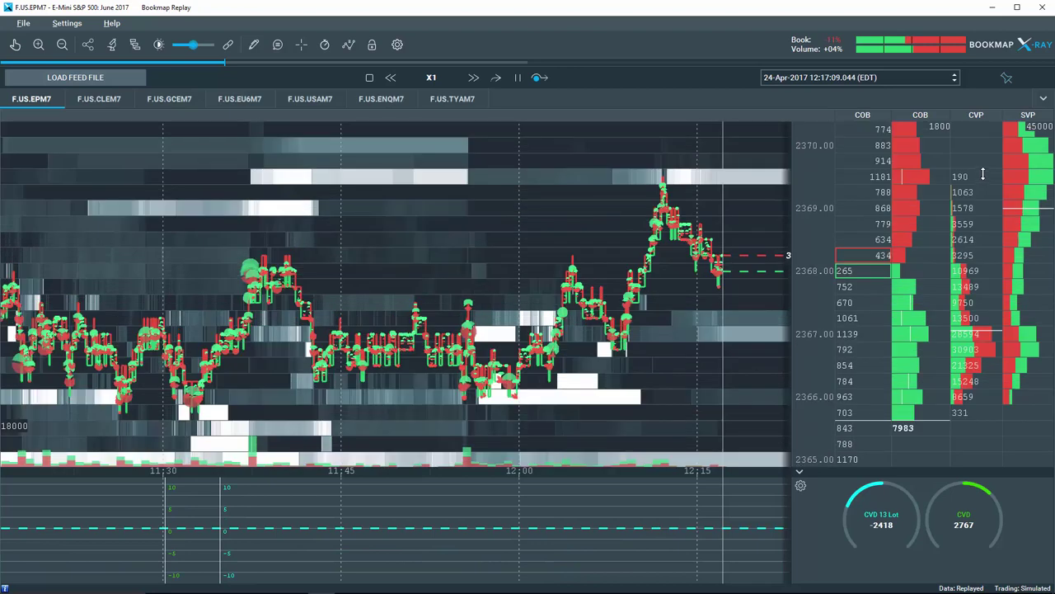
scroll(981, 176, "down", 2)
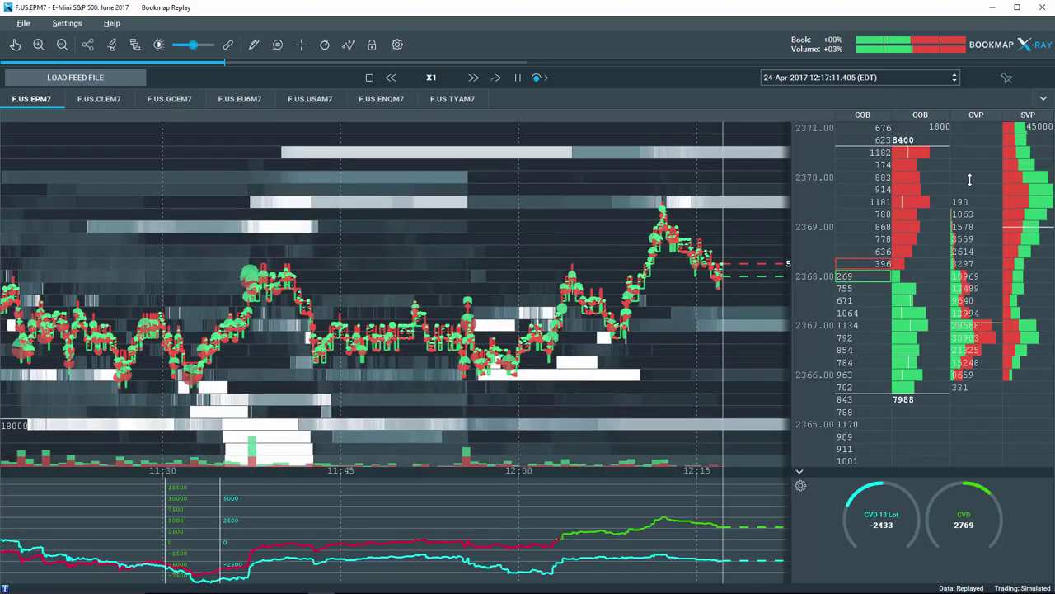
right_click(970, 179)
mouse_move(937, 257)
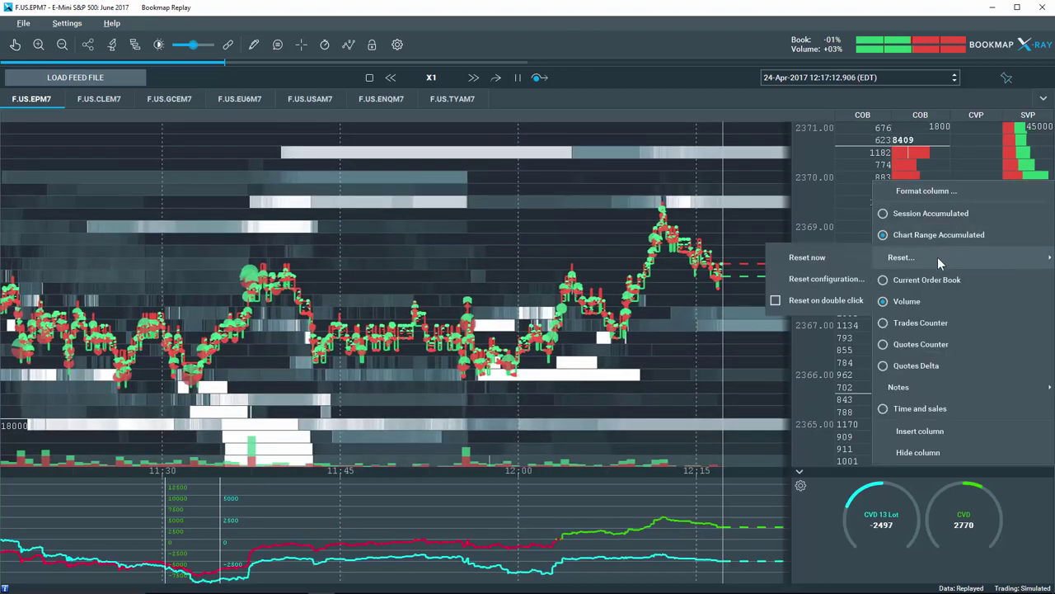
left_click(840, 280)
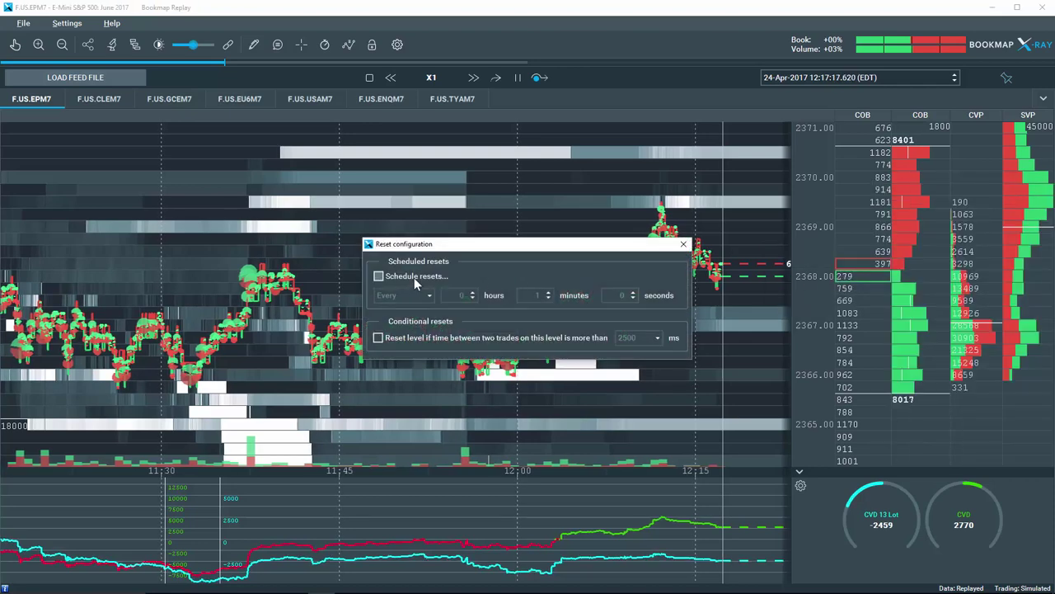
left_click(414, 277)
left_click(414, 277)
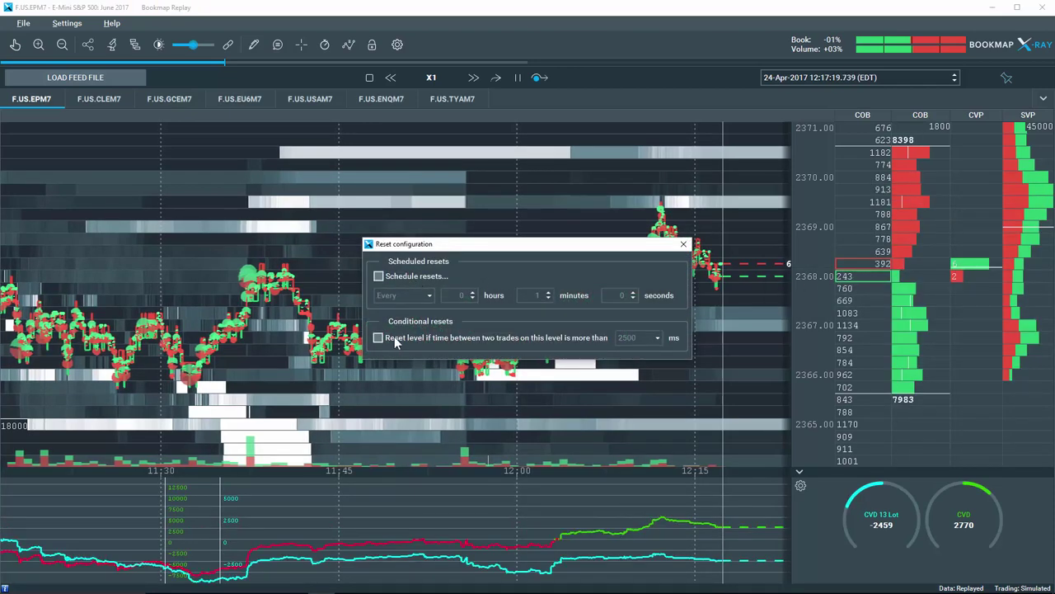
left_click(386, 340)
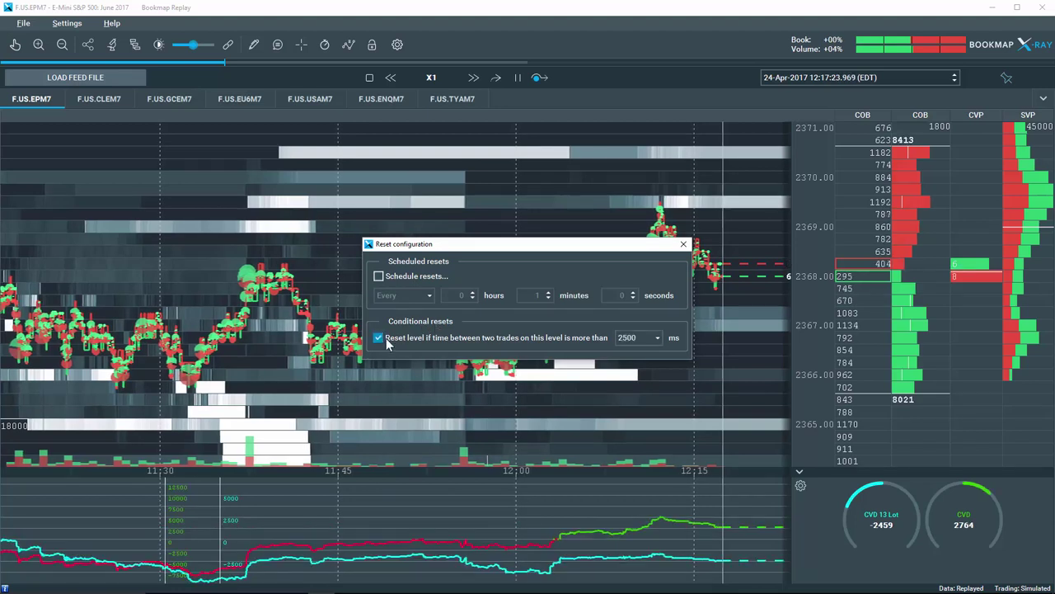
left_click(657, 338)
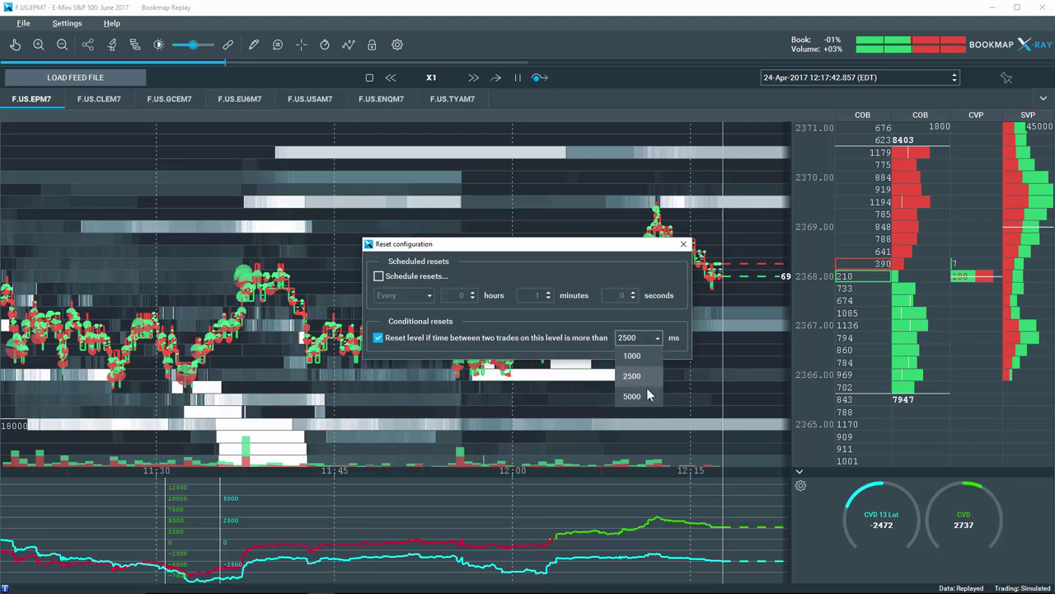
left_click(655, 323)
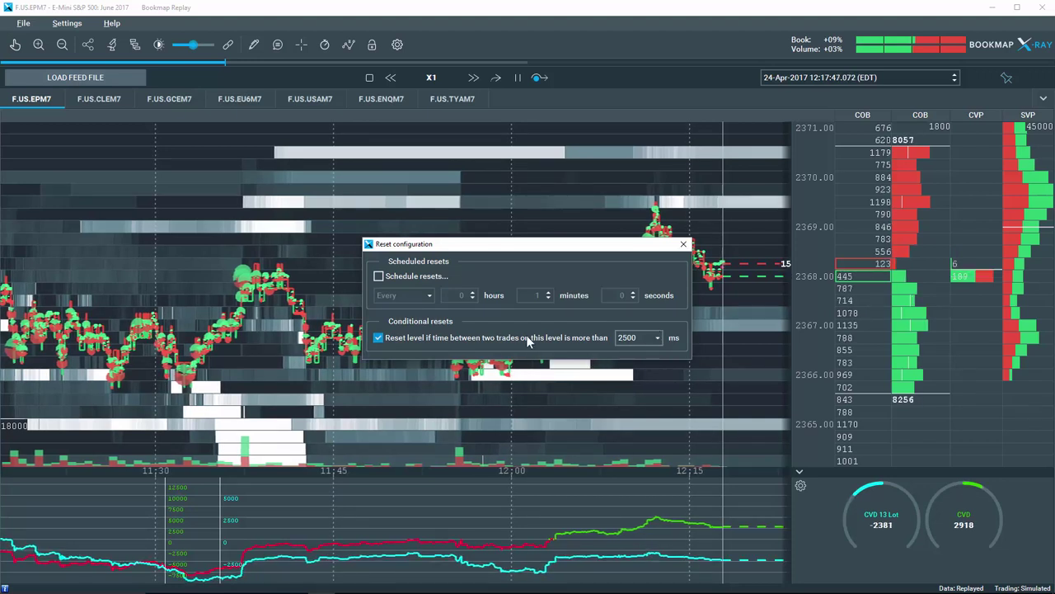
- Enable Reset on double click for the CVP column and clear its volumes by double-clicking it
left_click(683, 244)
right_click(874, 236)
mouse_move(940, 308)
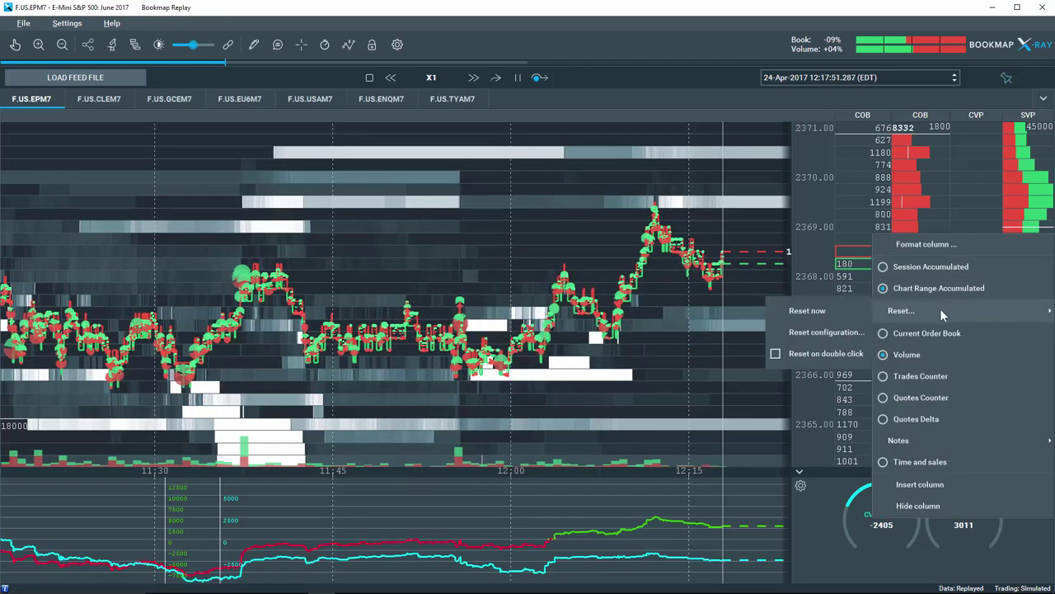
left_click(781, 355)
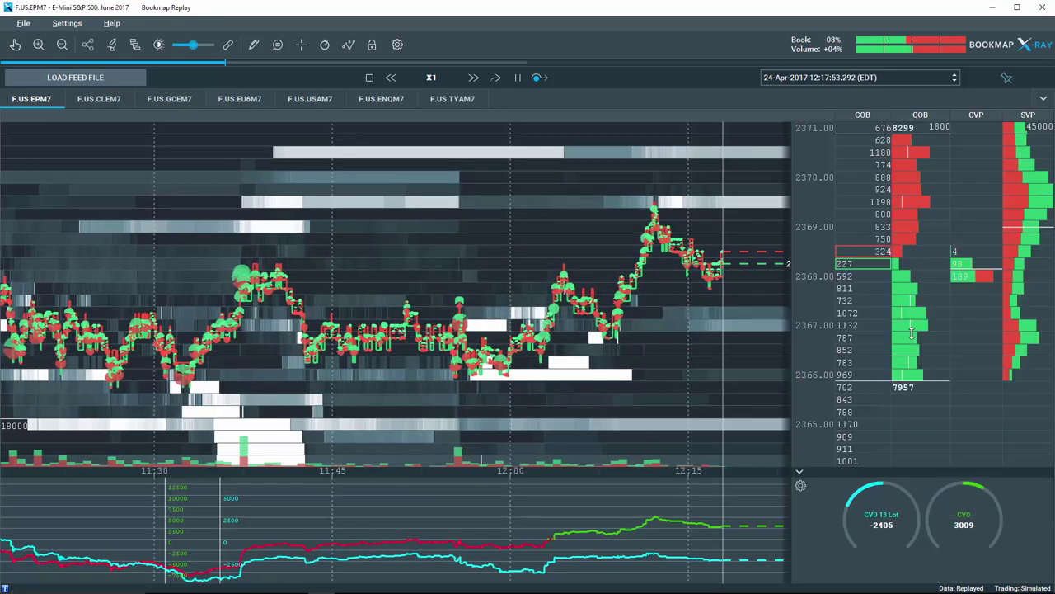
double_click(971, 189)
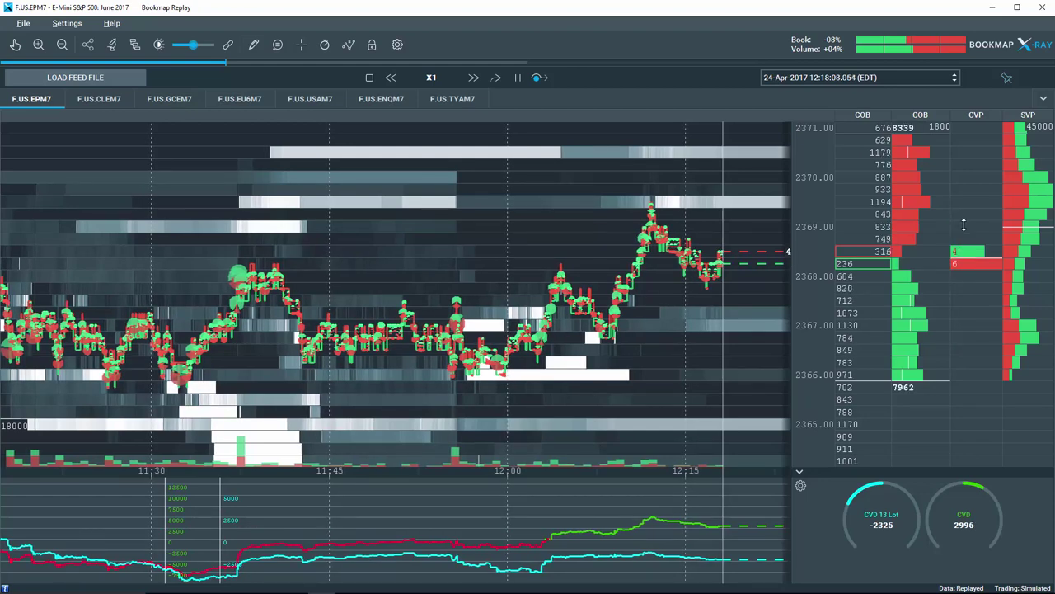
- Set Cumulative Volume Delta to use the same scale for all indicators and Chart range
left_click(113, 46)
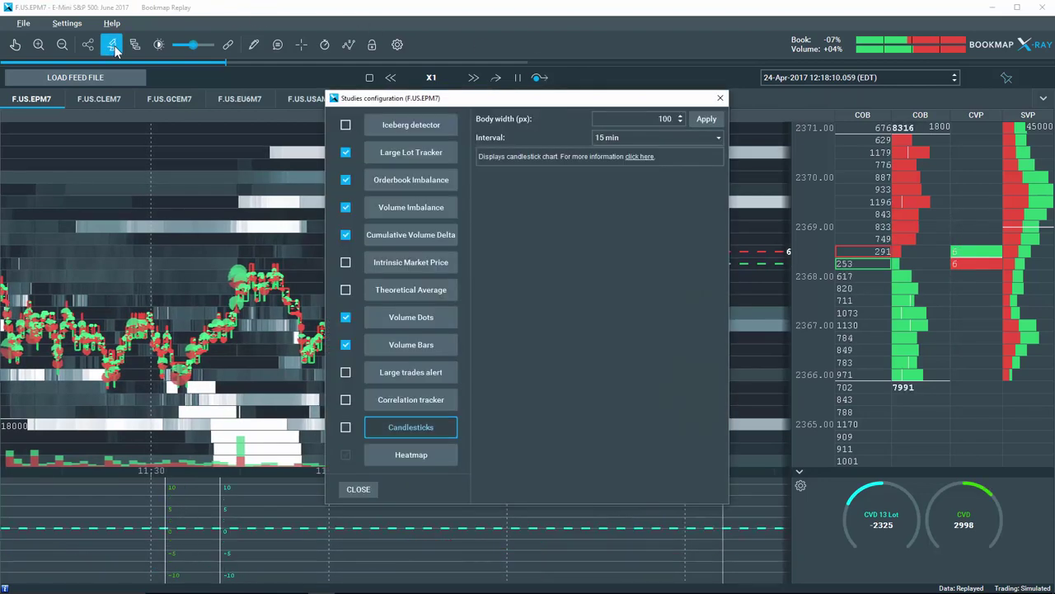
left_click(408, 234)
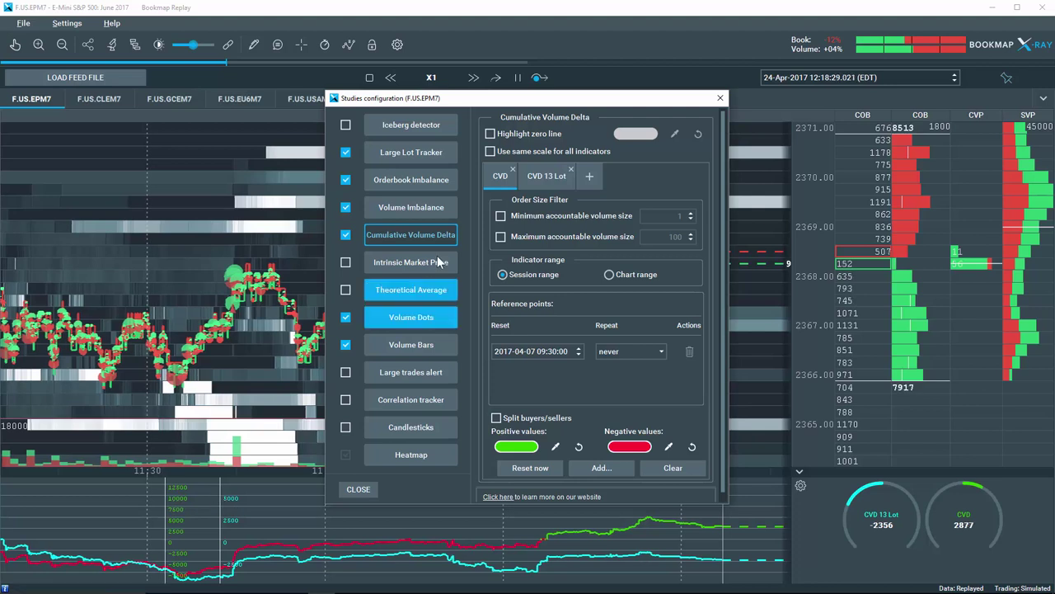
left_click(491, 151)
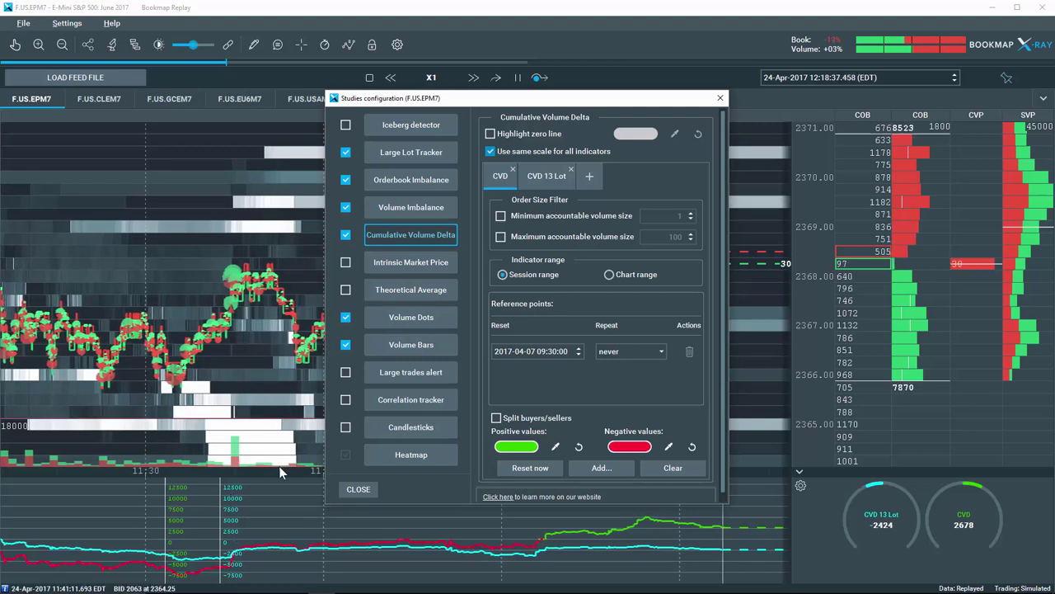
left_click(533, 275)
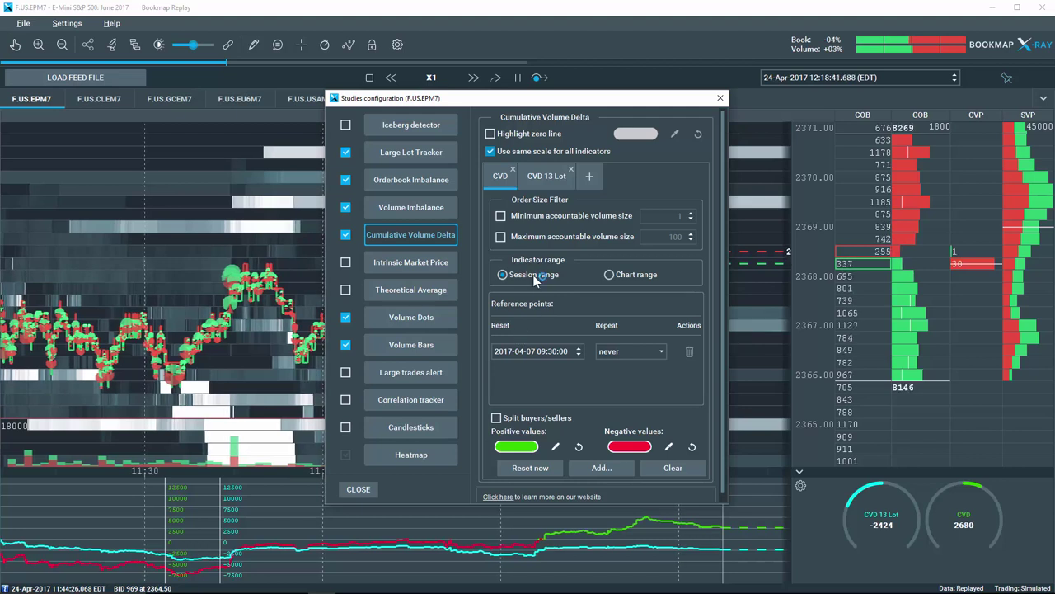
left_click(610, 276)
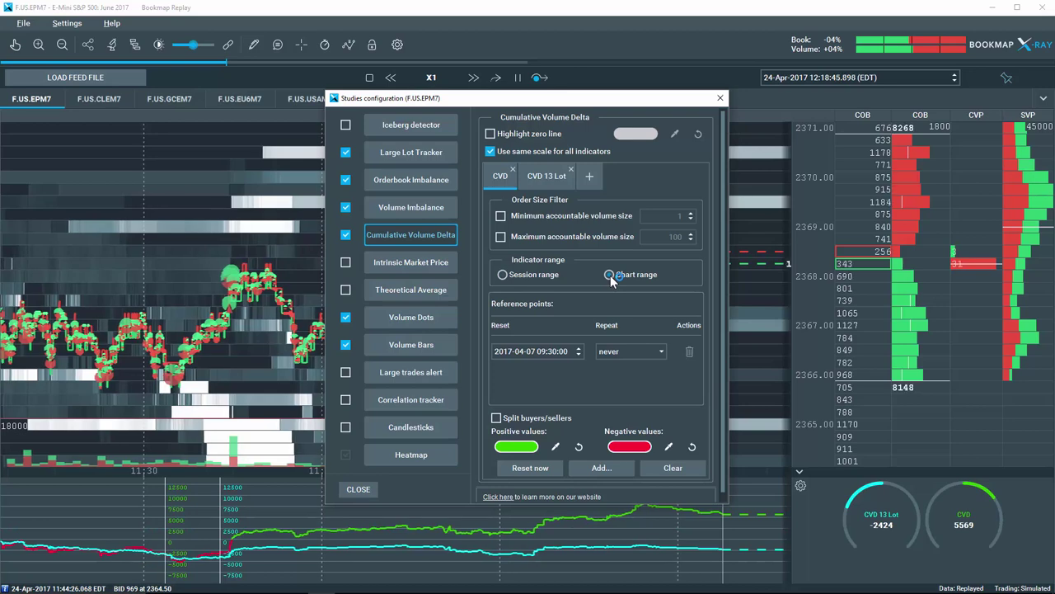
left_click(355, 488)
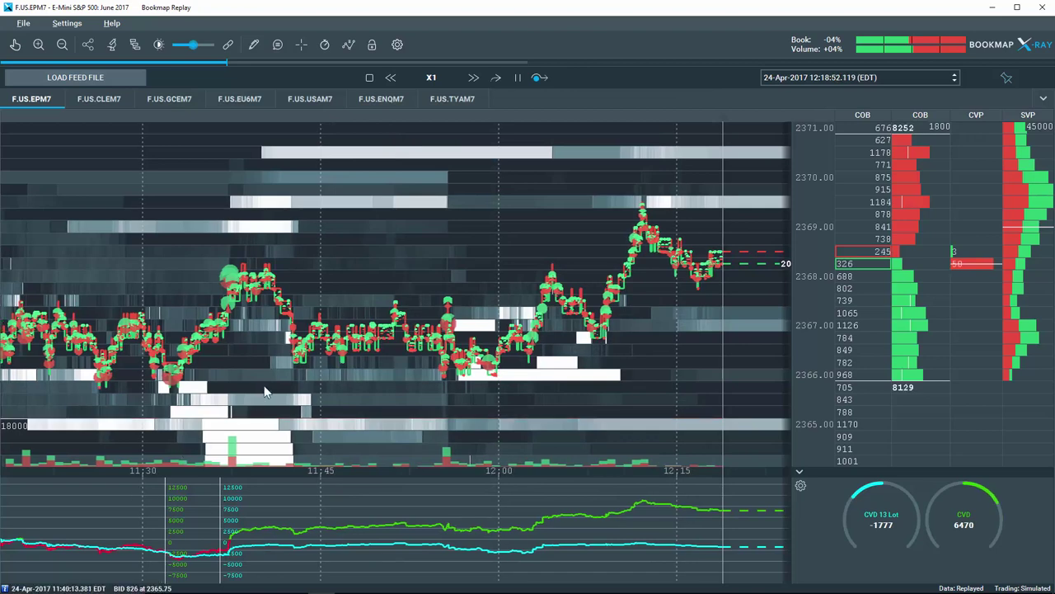
- Zoom in twice, enable Split buyers/sellers for Cumulative Volume Delta, then reopen Studies configuration
left_click(41, 42)
left_click(40, 42)
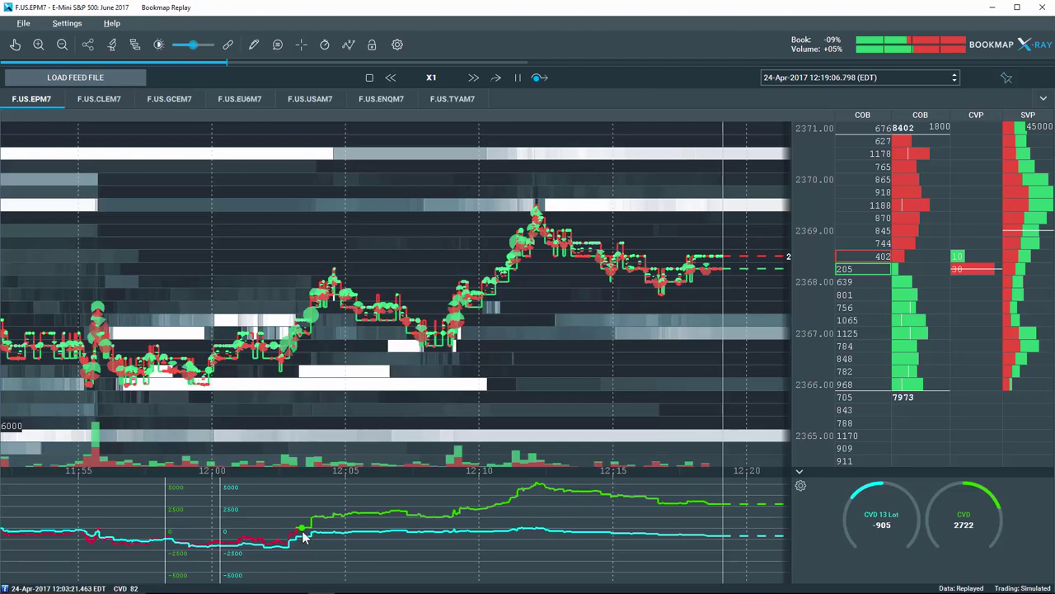
left_click(112, 48)
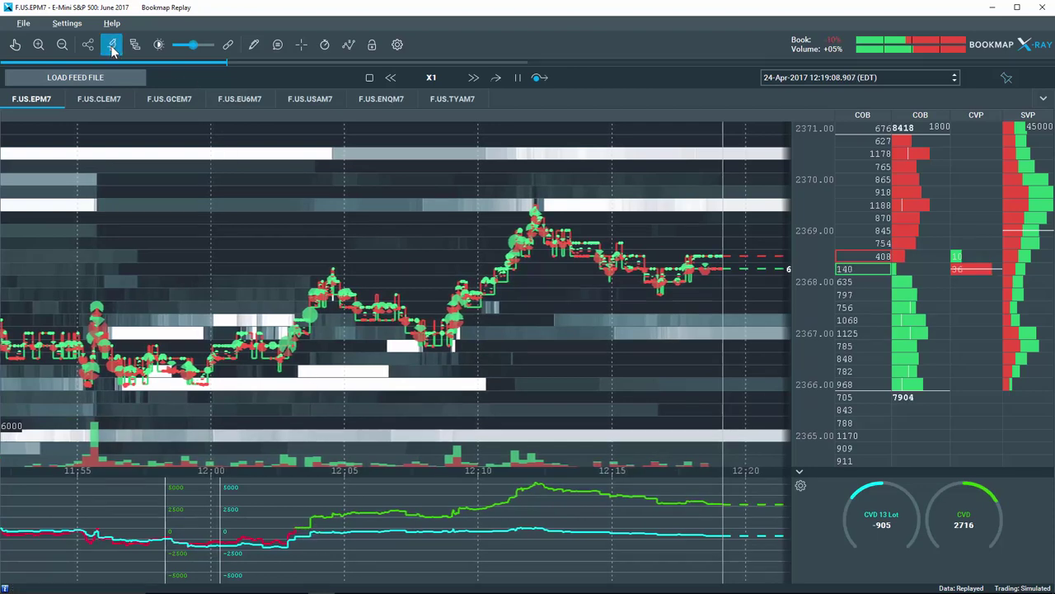
left_click(113, 48)
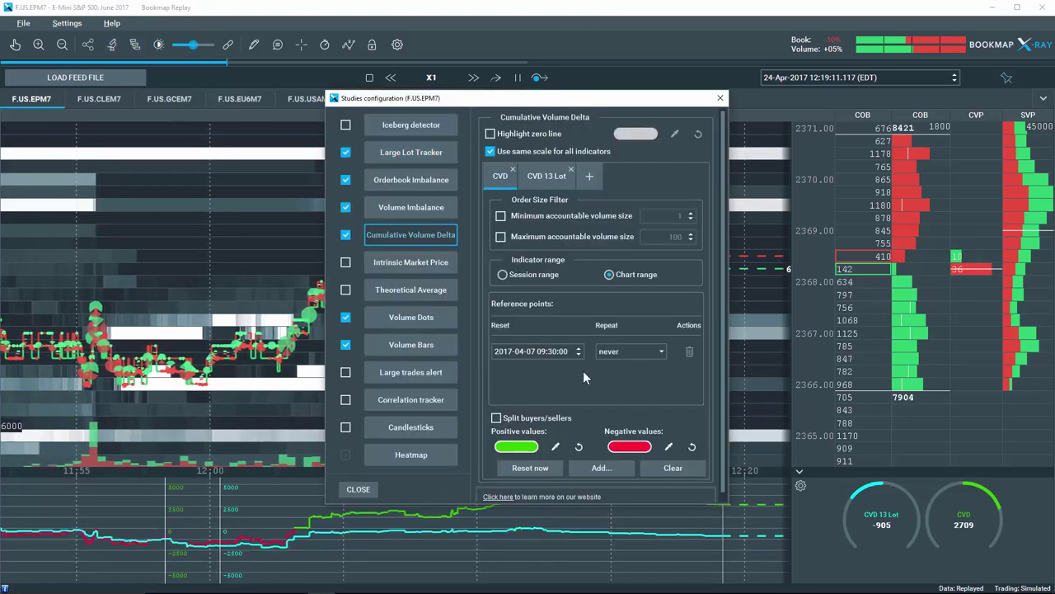
left_click(497, 418)
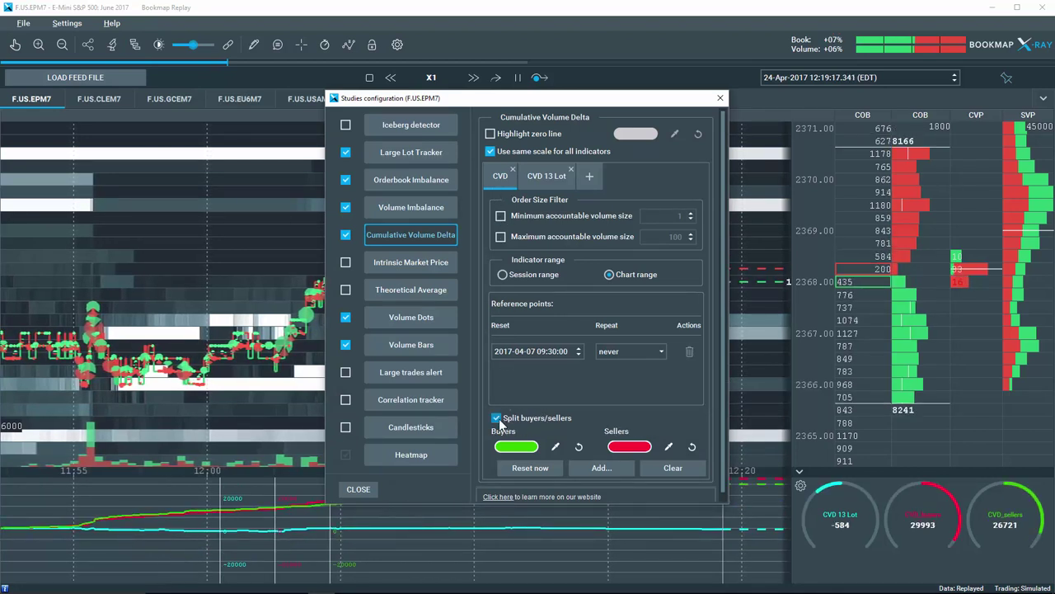
left_click(359, 489)
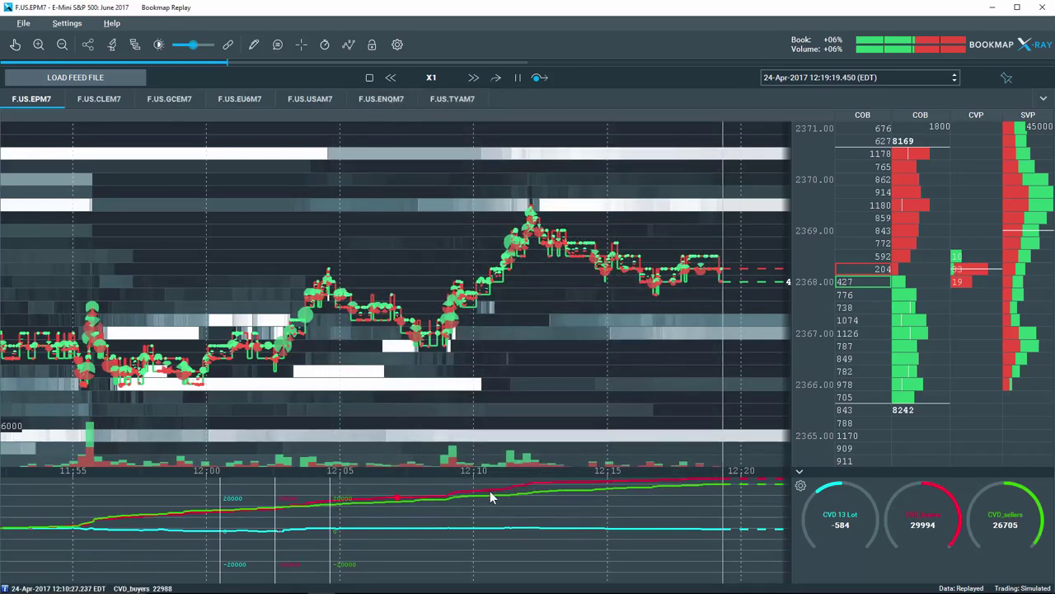
left_click(134, 45)
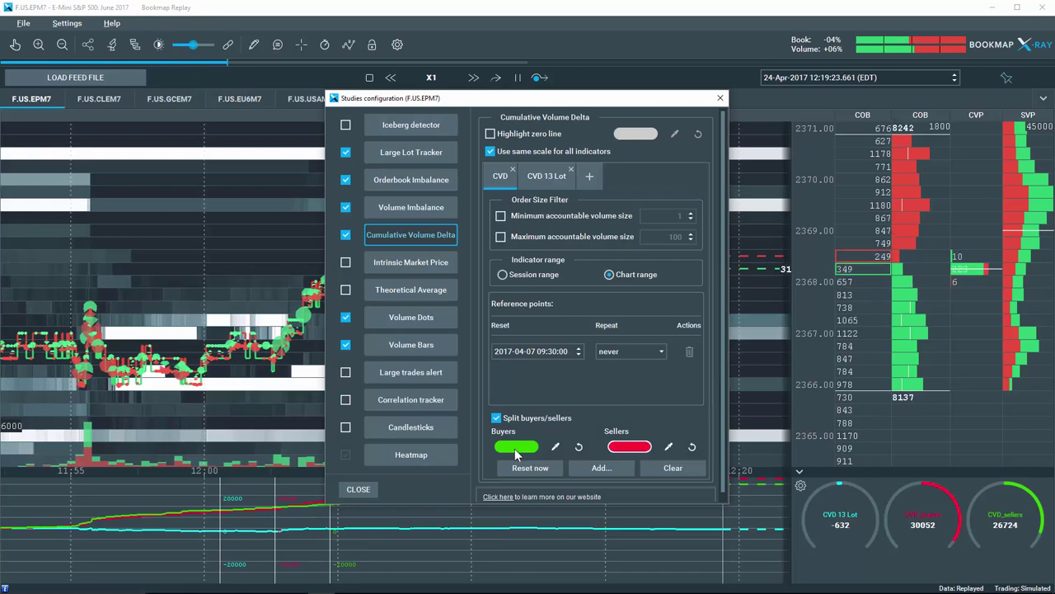
left_click_drag(563, 105, 551, 43)
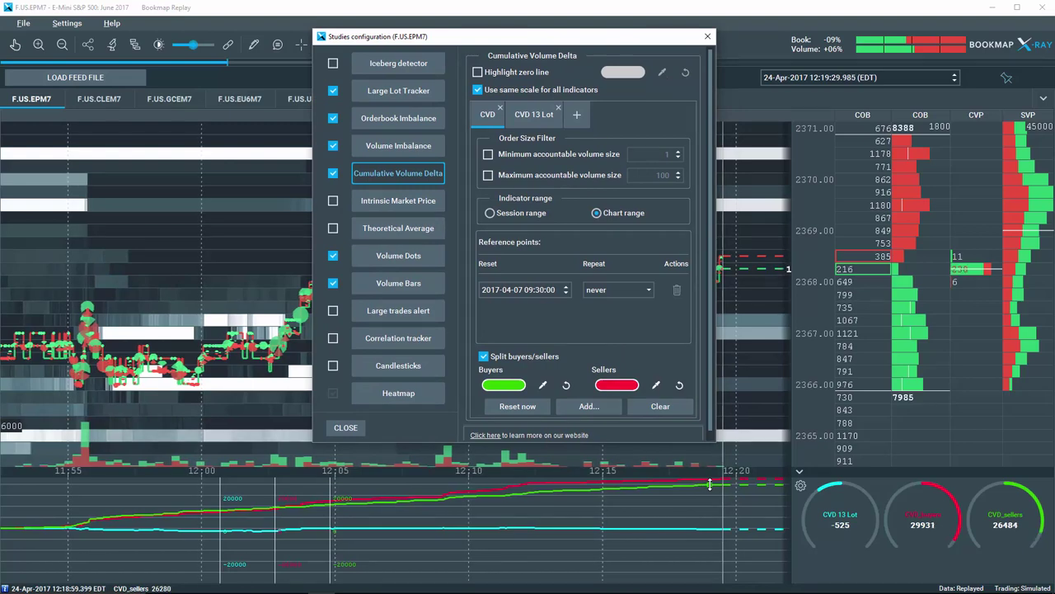
left_click(707, 37)
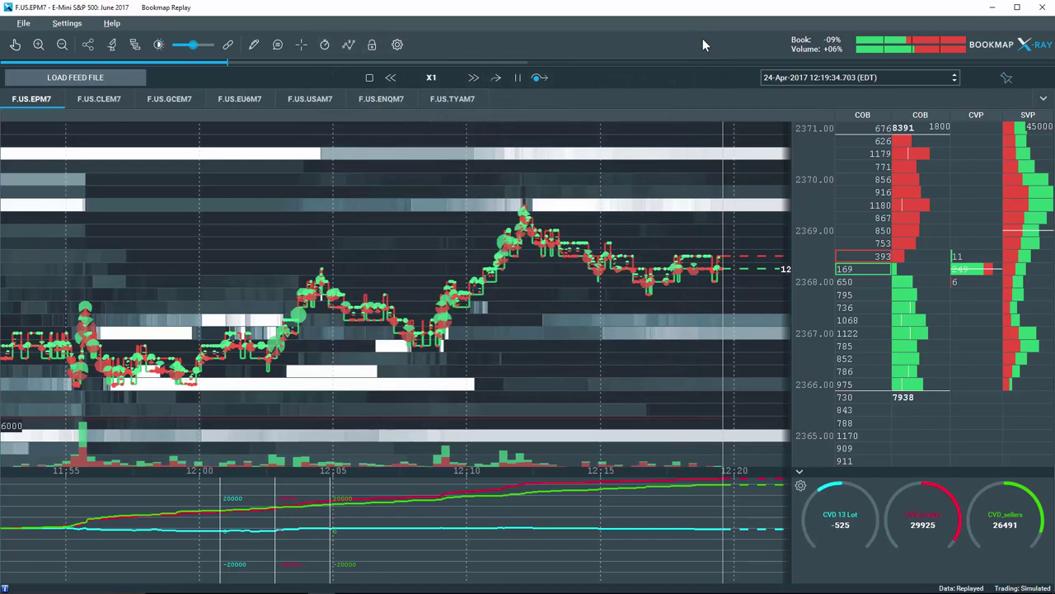
left_click(800, 487)
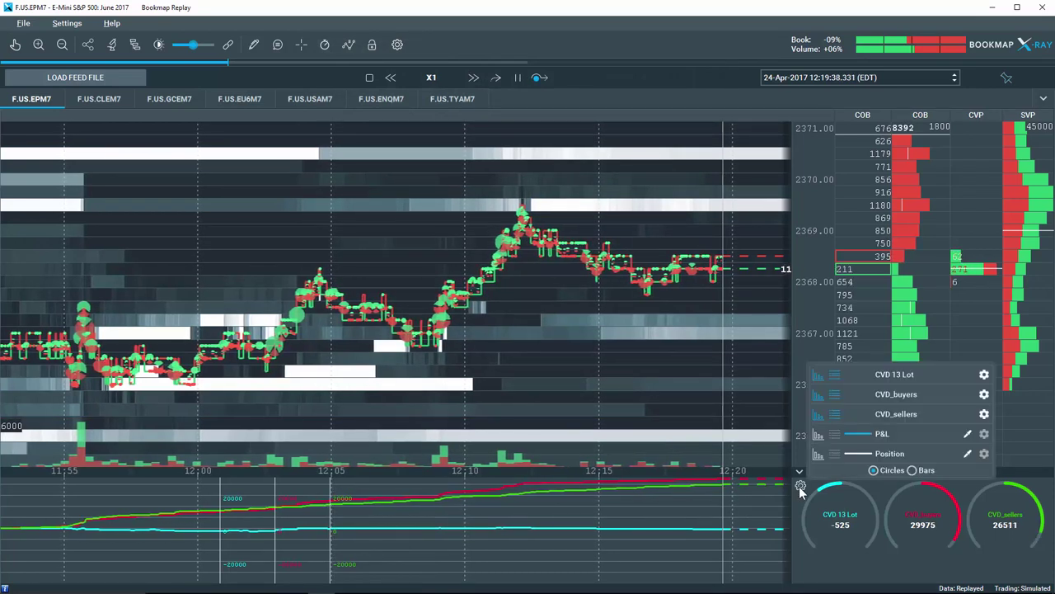
left_click(822, 382)
left_click(822, 382)
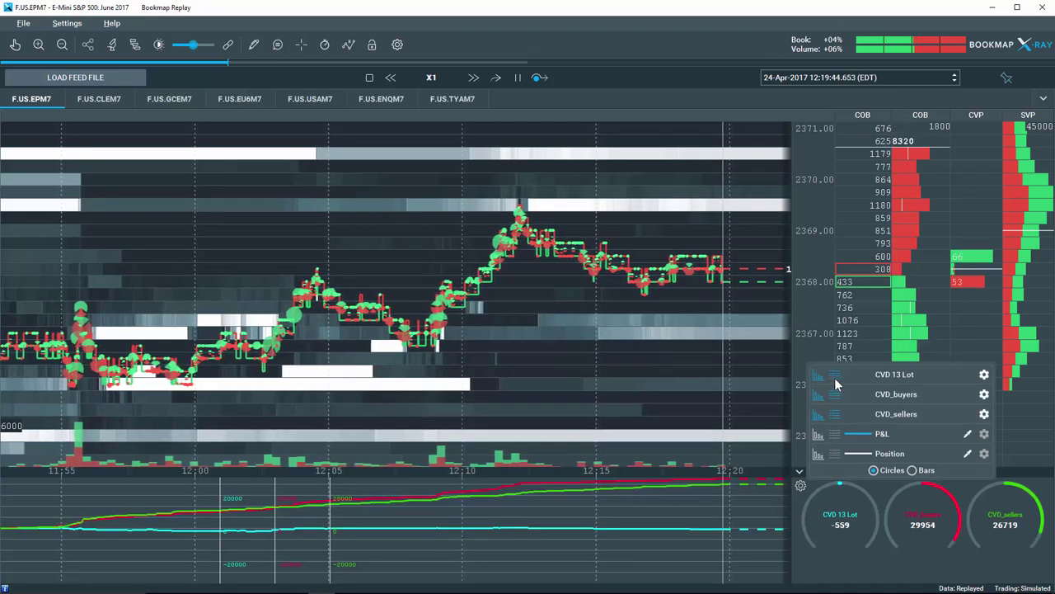
left_click(836, 382)
left_click(836, 383)
left_click(836, 402)
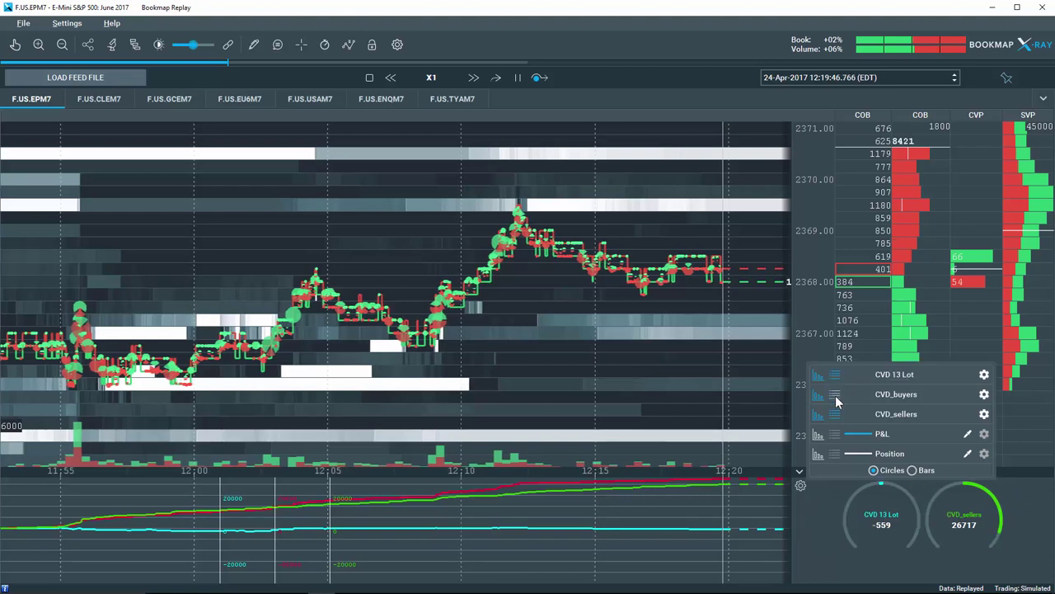
left_click(836, 396)
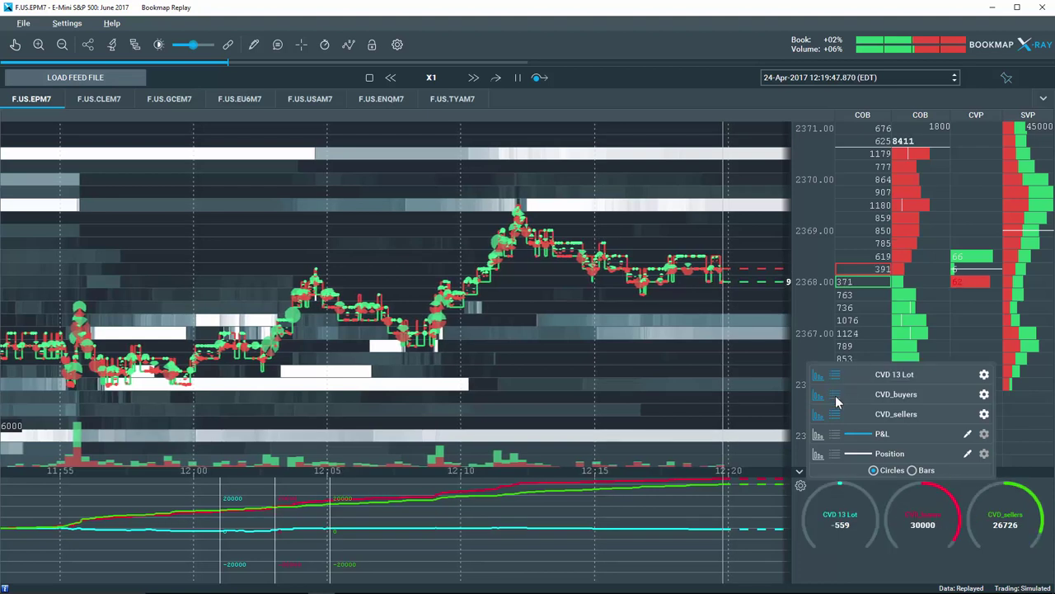
right_click(858, 493)
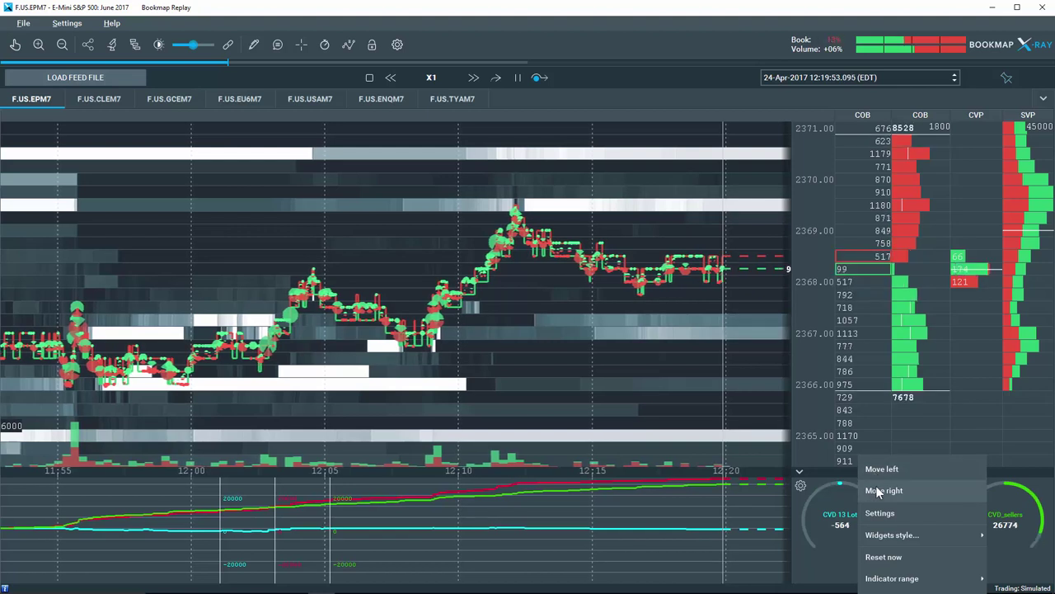
mouse_move(880, 543)
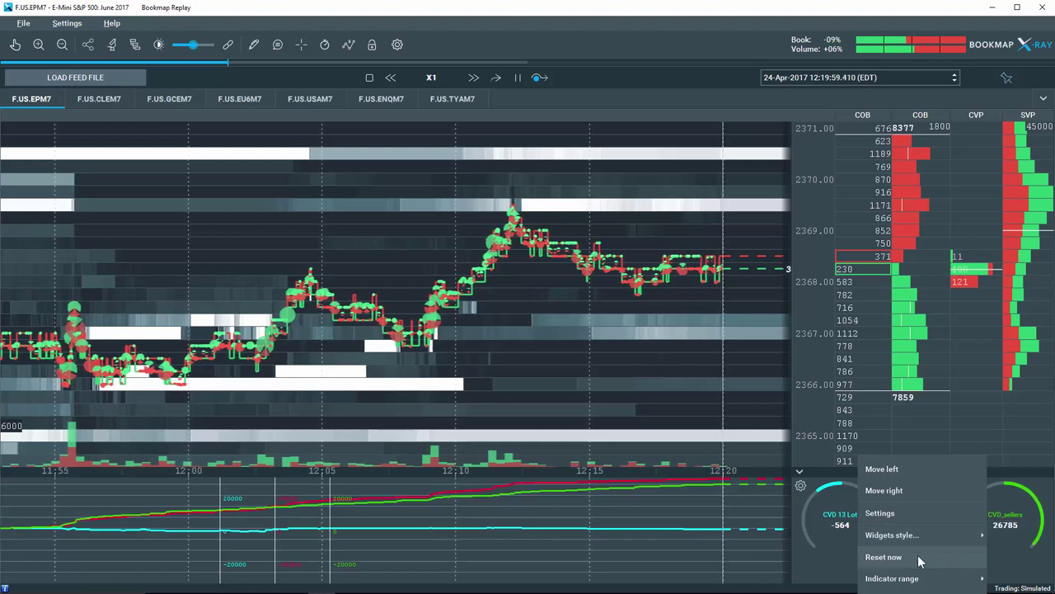
mouse_move(910, 580)
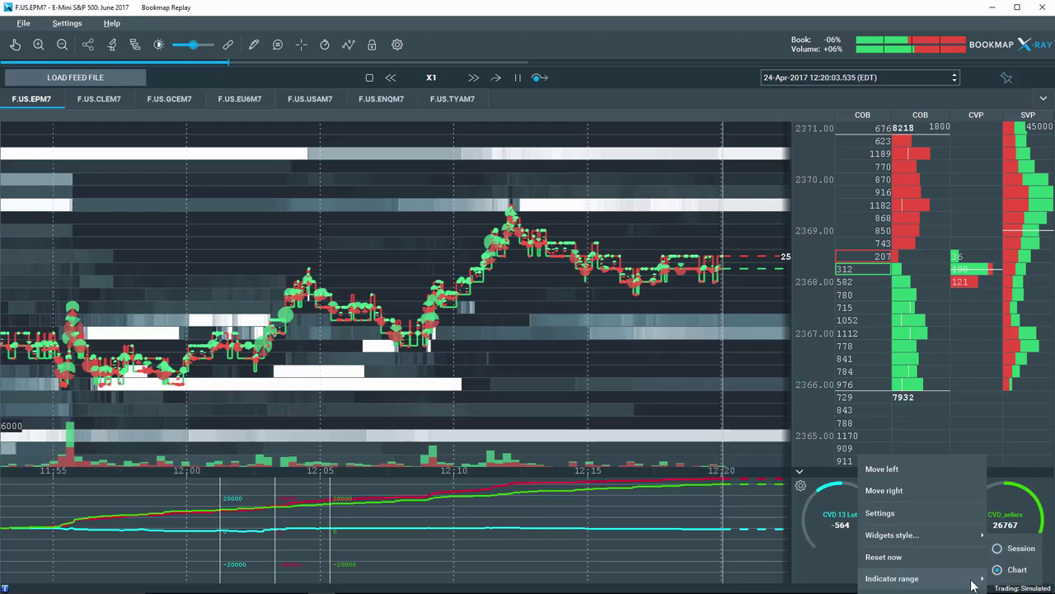
left_click(879, 513)
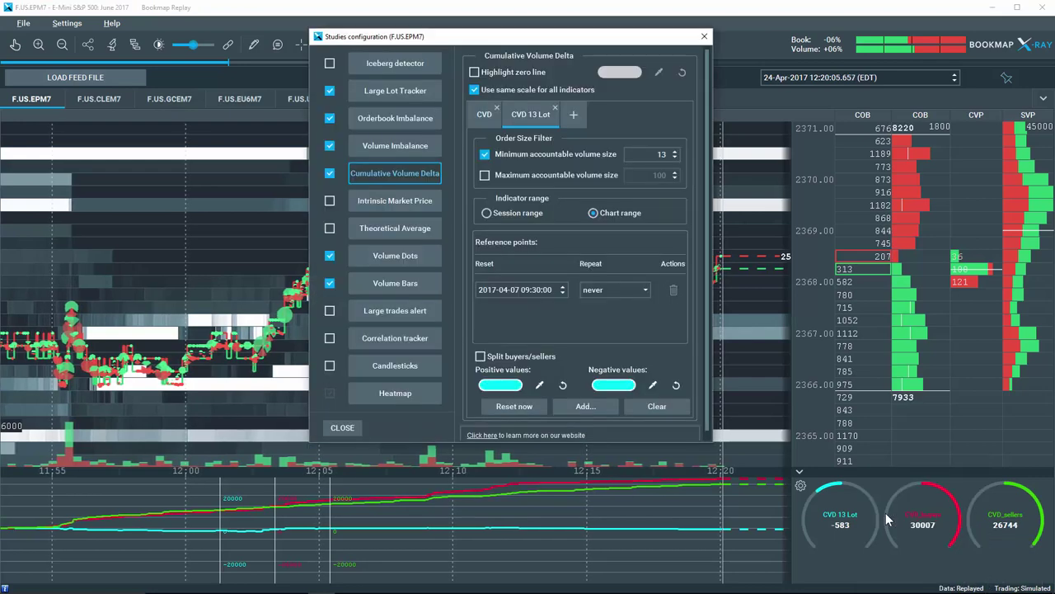
left_click(704, 37)
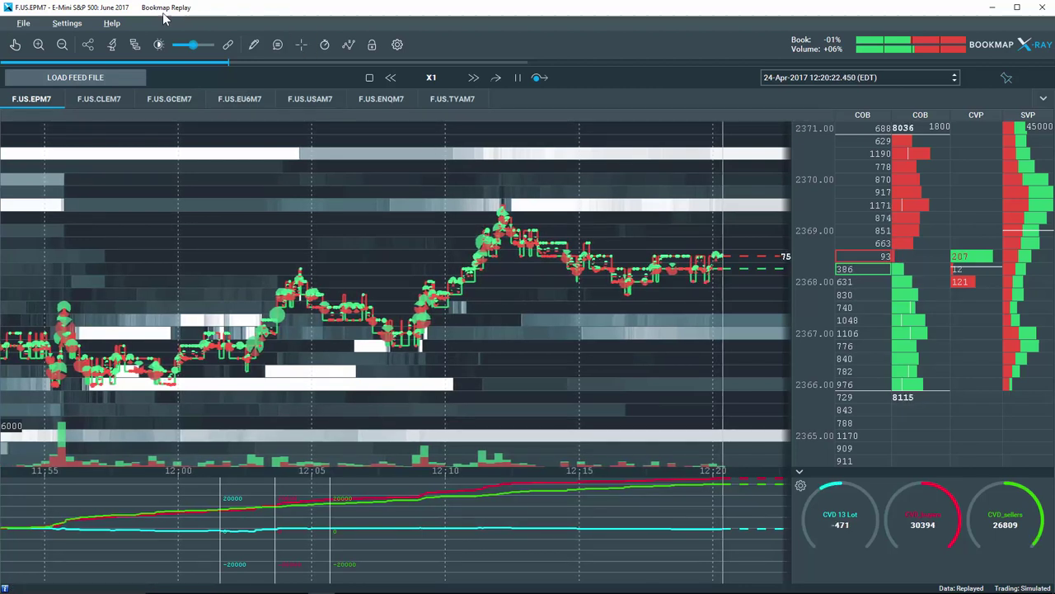
- Reword the Large trades voice alert to begin with 'ES' and drop the side placeholder
left_click(112, 47)
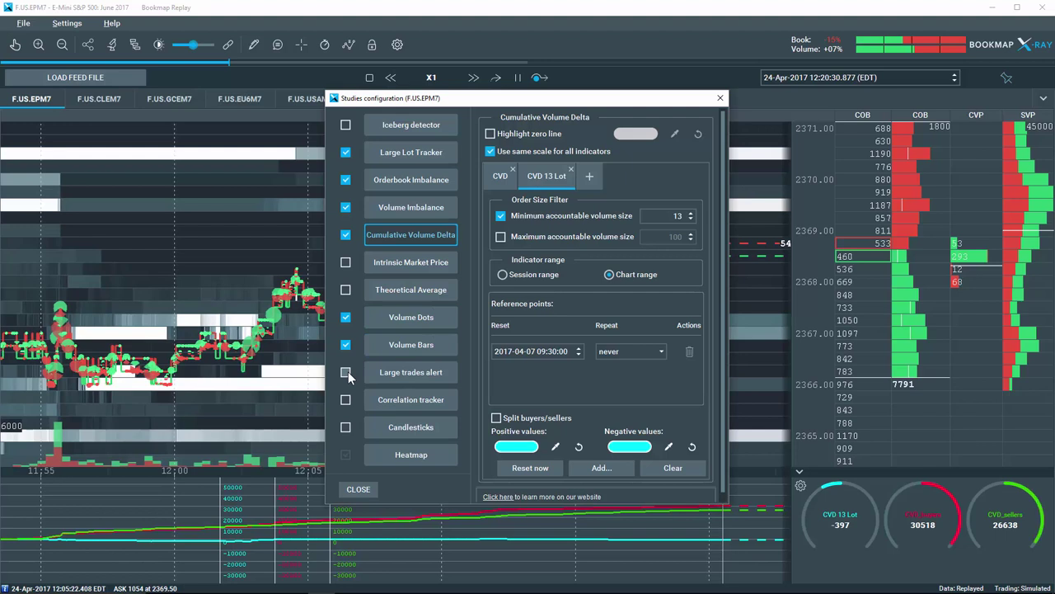
left_click(381, 374)
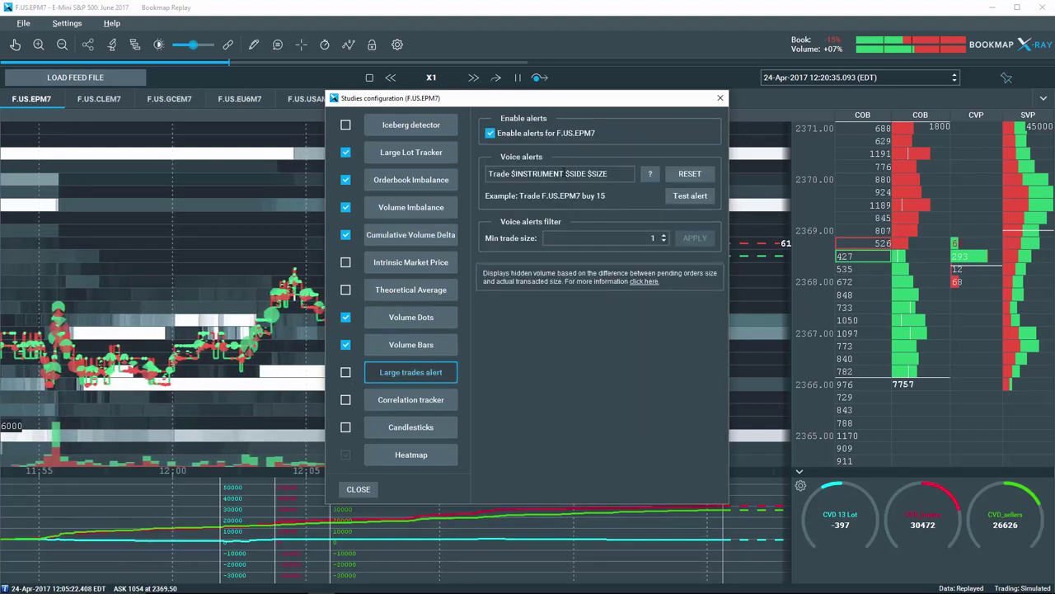
left_click(511, 173)
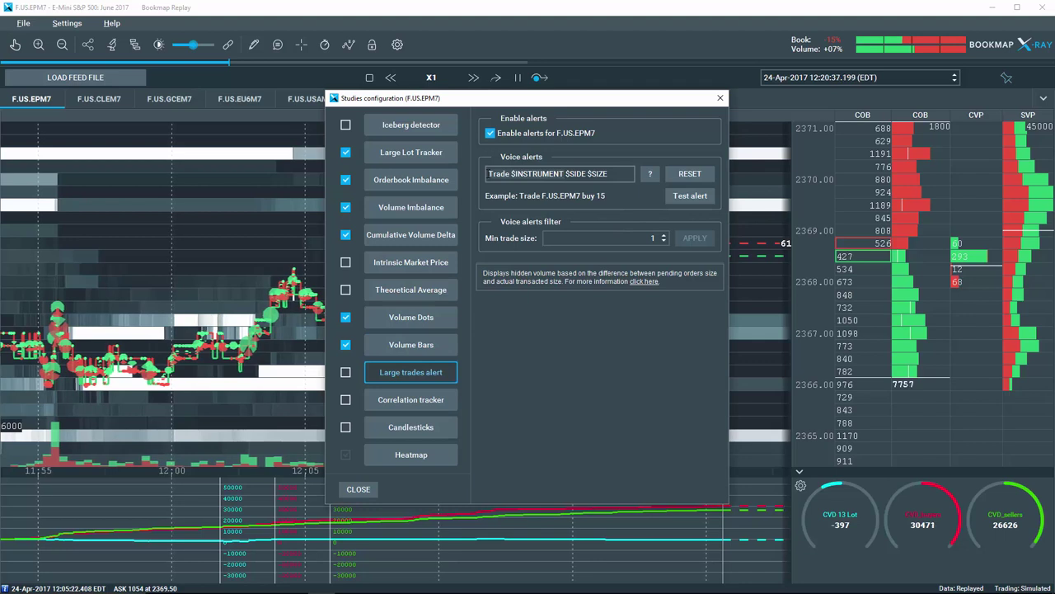
key("ctrl+BackSpace")
key("ctrl+Delete")
type("ES")
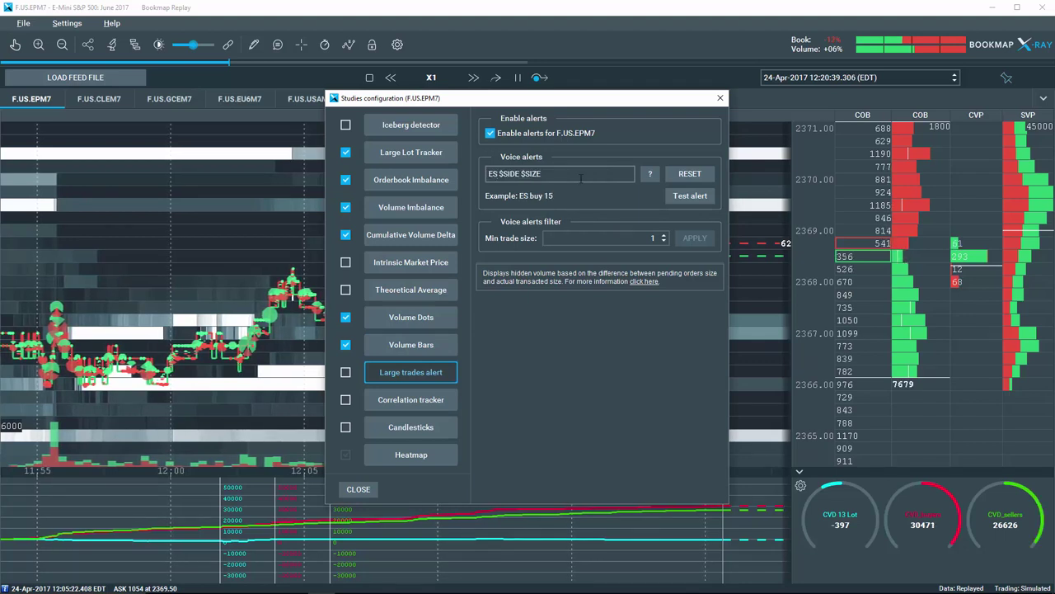
key("ctrl+Right")
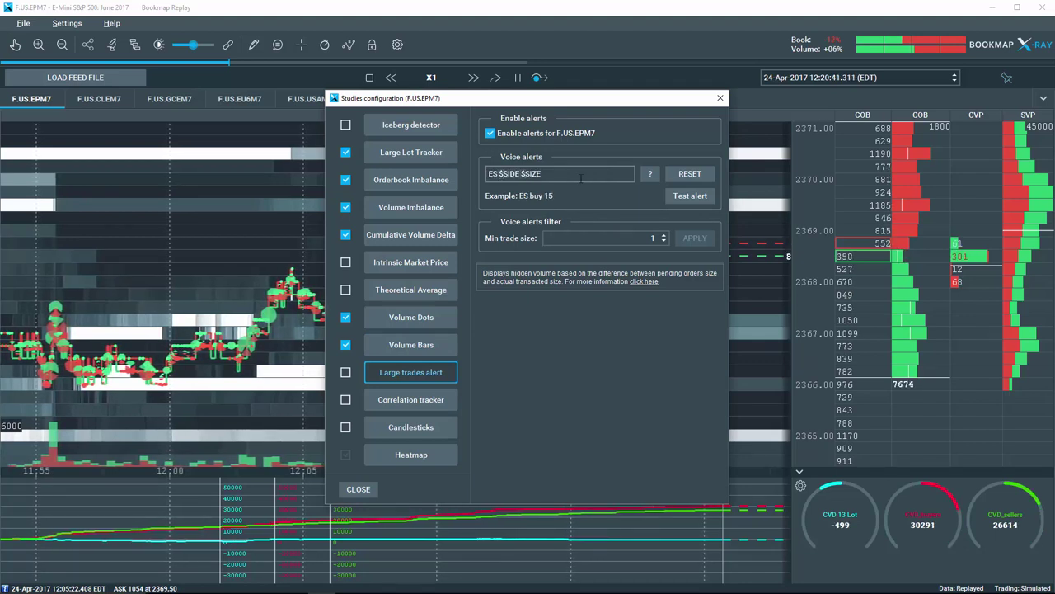
key("ctrl+BackSpace")
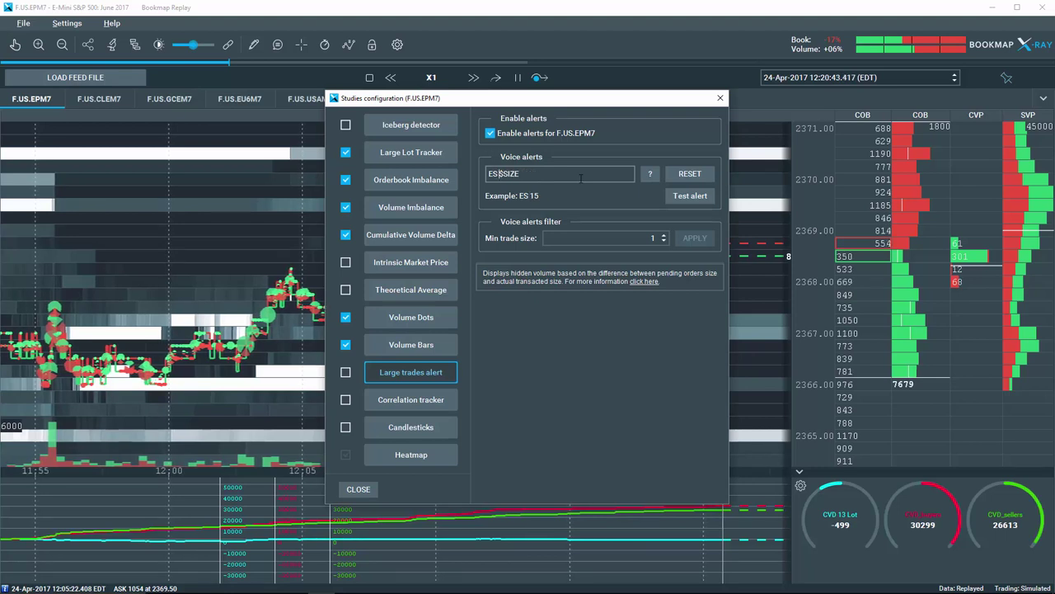
- Set the large trades minimum trade size to 50 and apply it
left_click(647, 237)
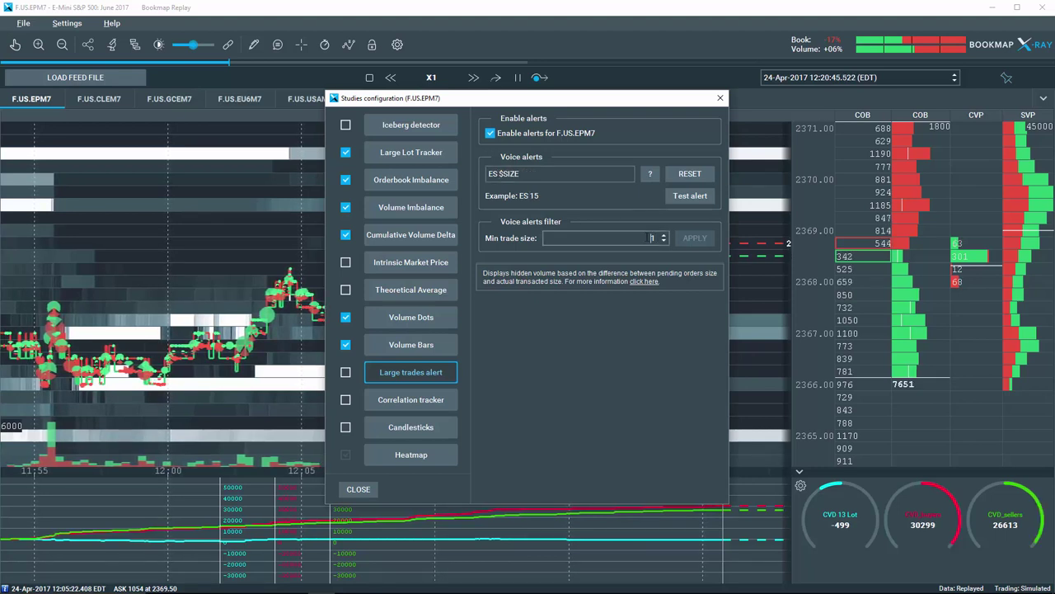
type("50")
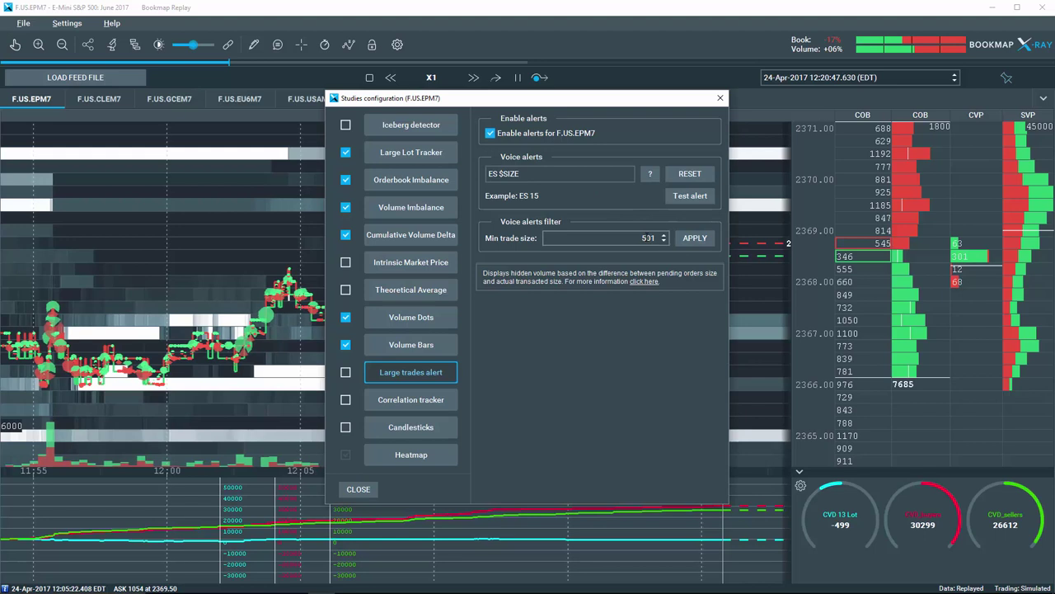
left_click(692, 238)
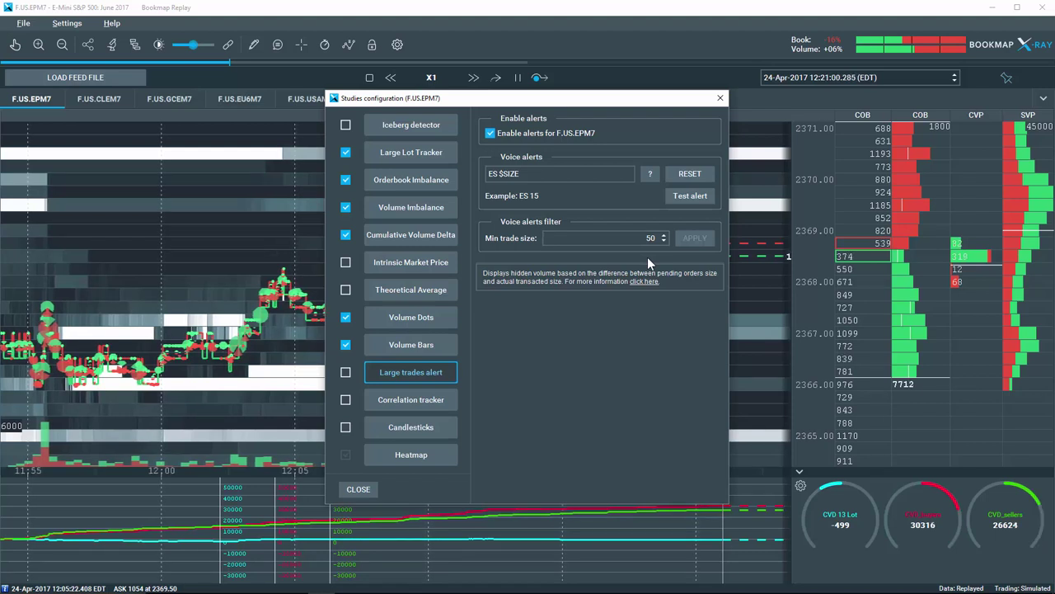
- Reopen Studies configuration and turn on the Iceberg detector
left_click(721, 99)
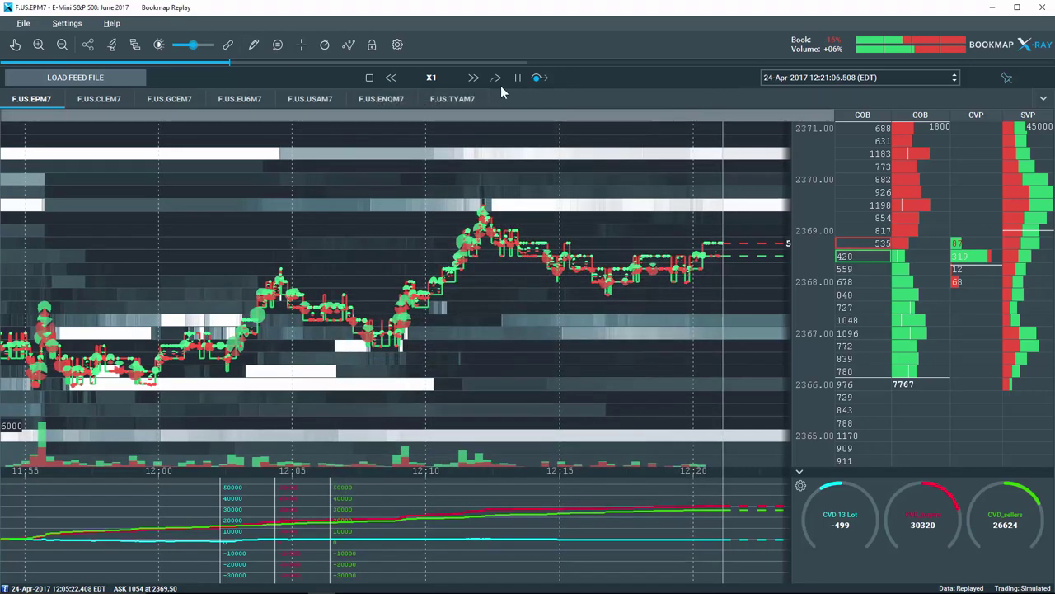
left_click(111, 45)
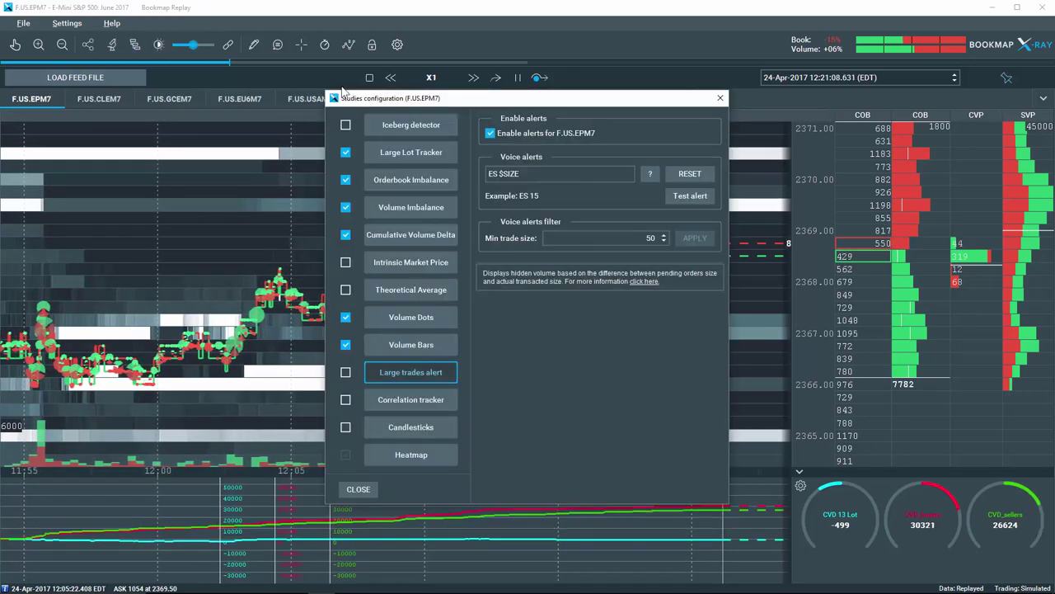
left_click(393, 126)
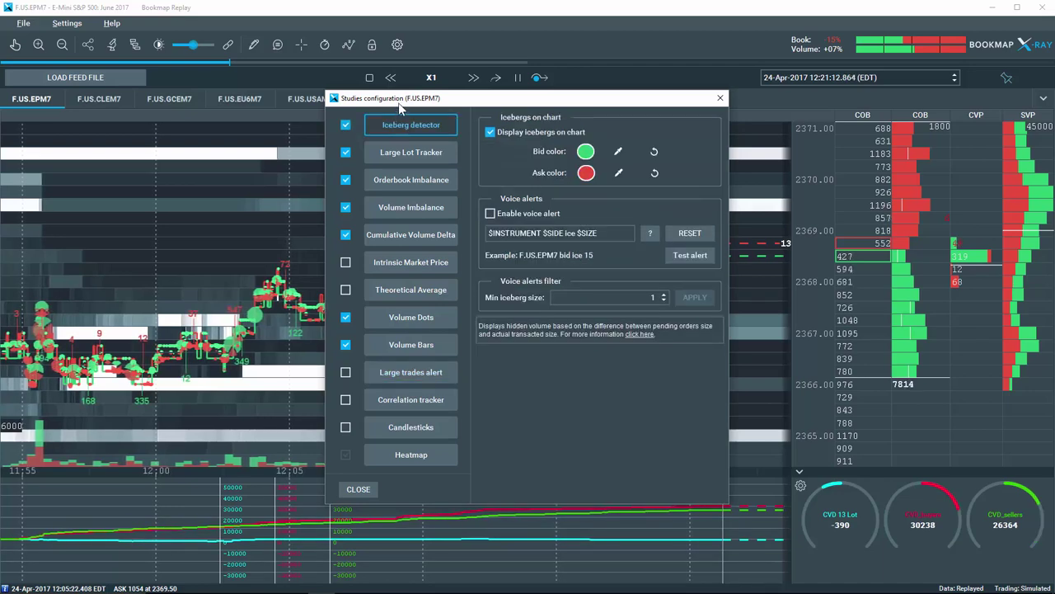
left_click_drag(400, 99, 407, 141)
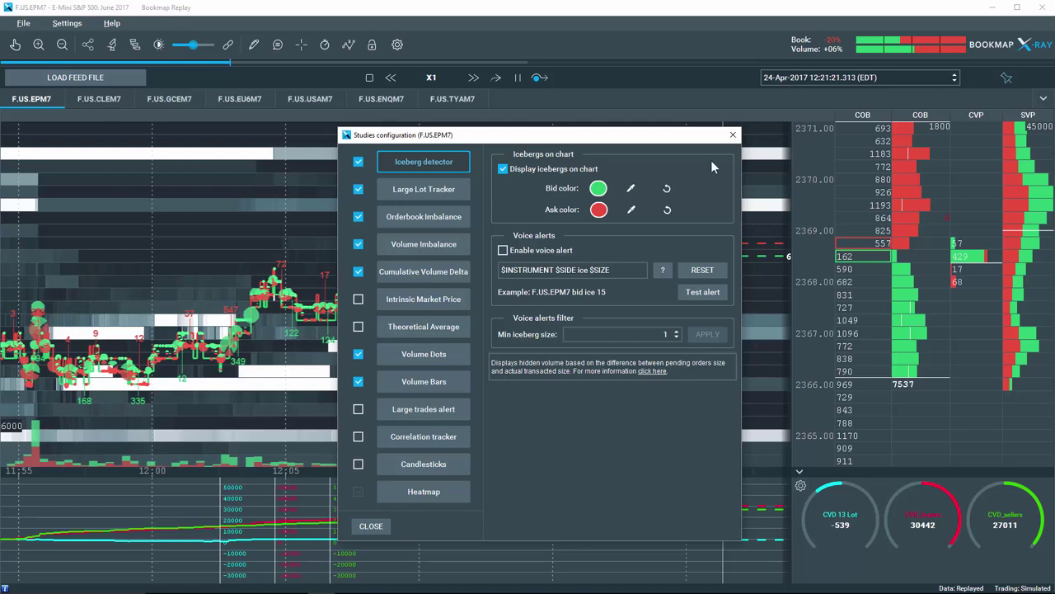
left_click_drag(640, 141, 1054, 162)
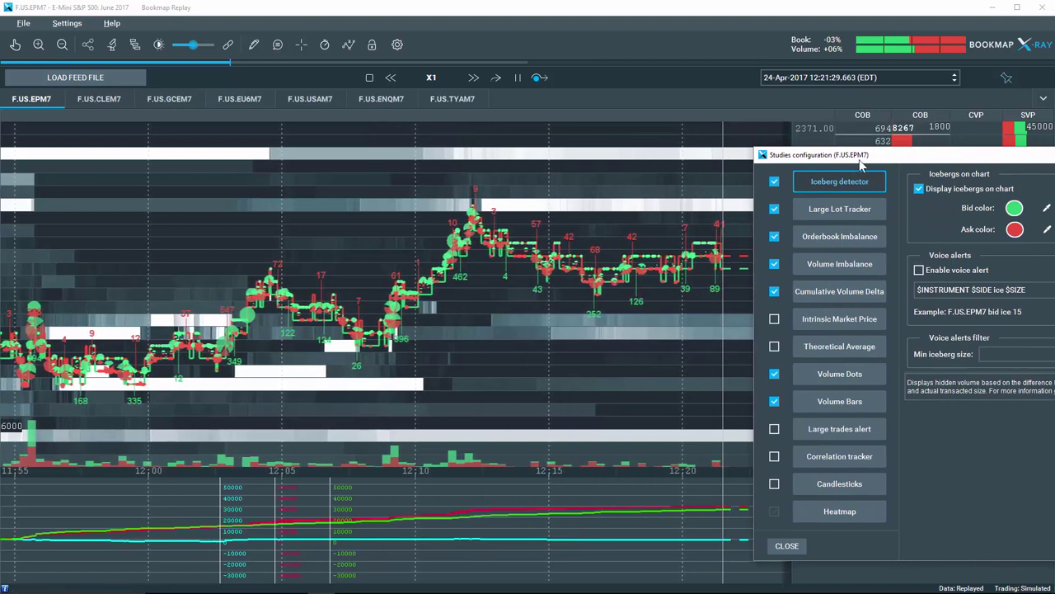
left_click_drag(860, 157, 686, 133)
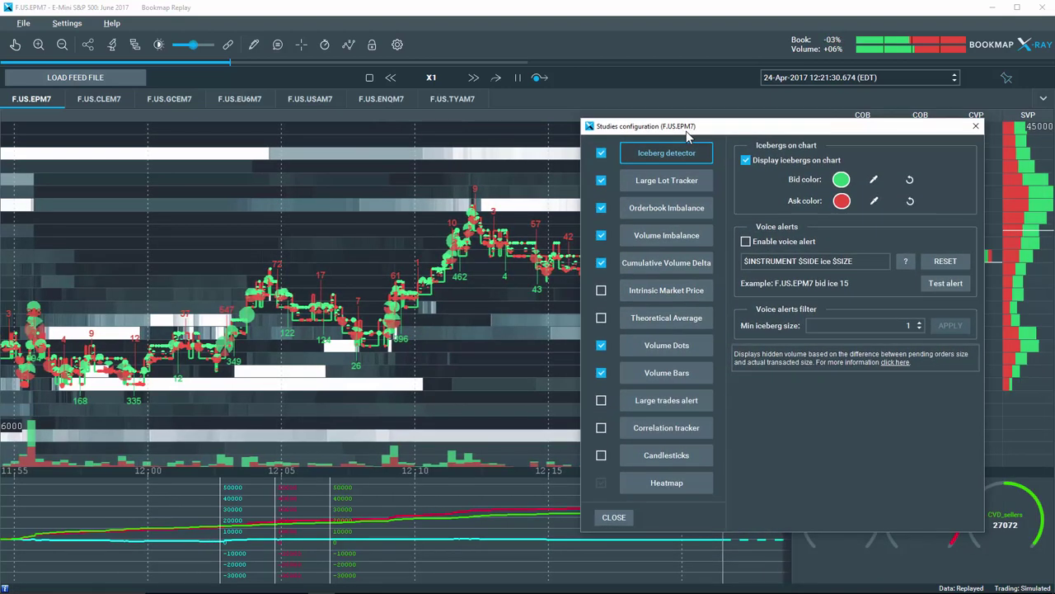
- Switch the iceberg voice alert option, apply minimum iceberg size 100, and close Studies configuration
left_click(746, 242)
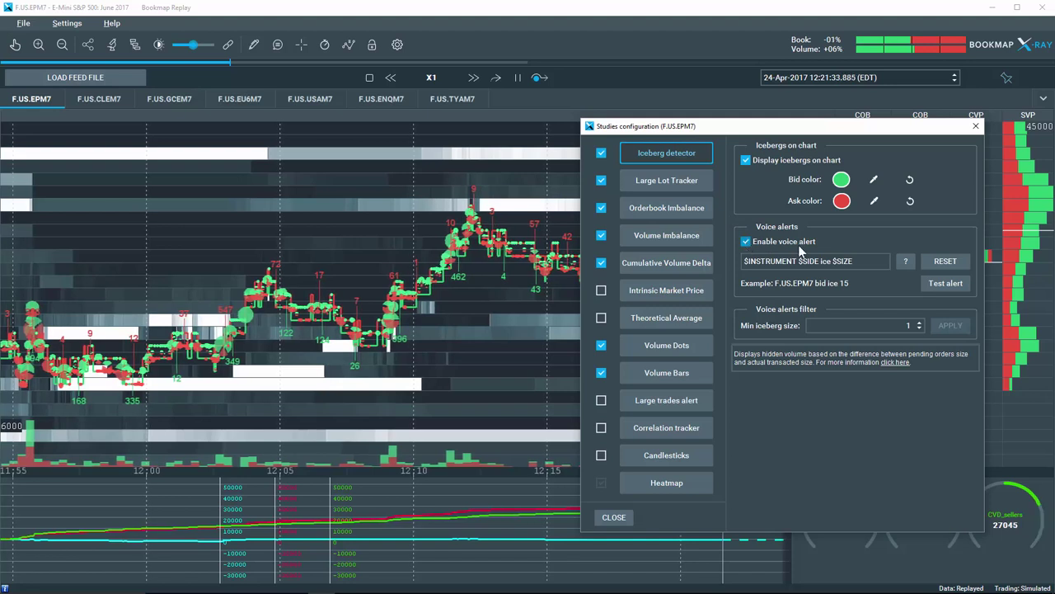
left_click(907, 325)
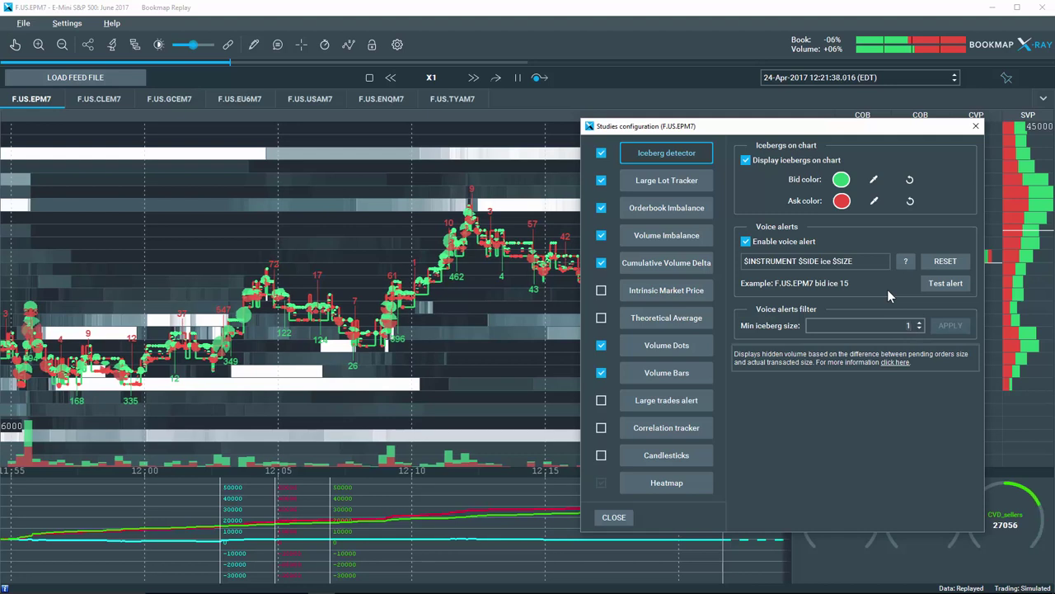
type("00")
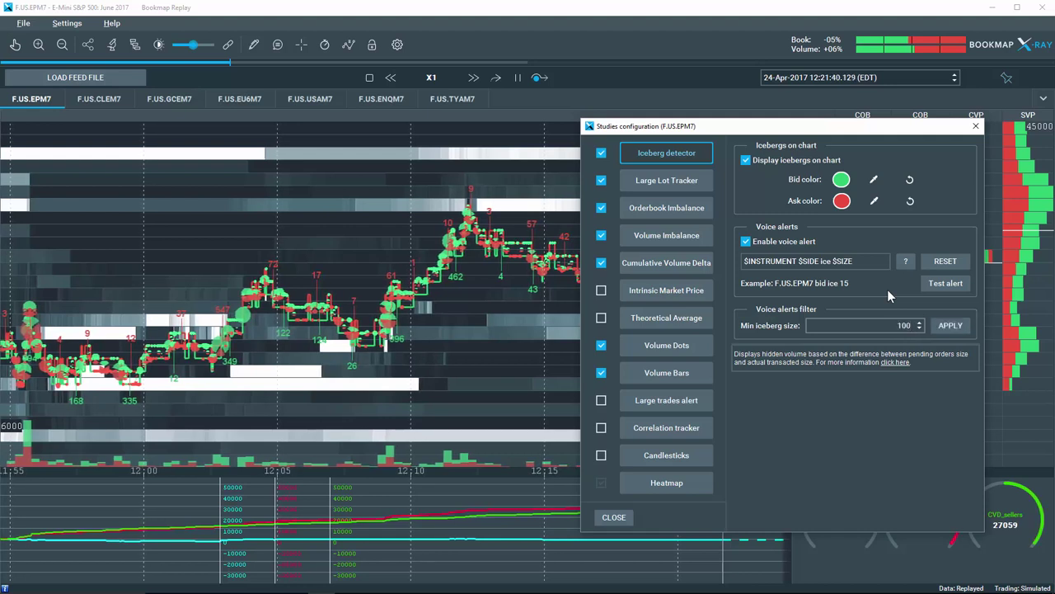
left_click(947, 328)
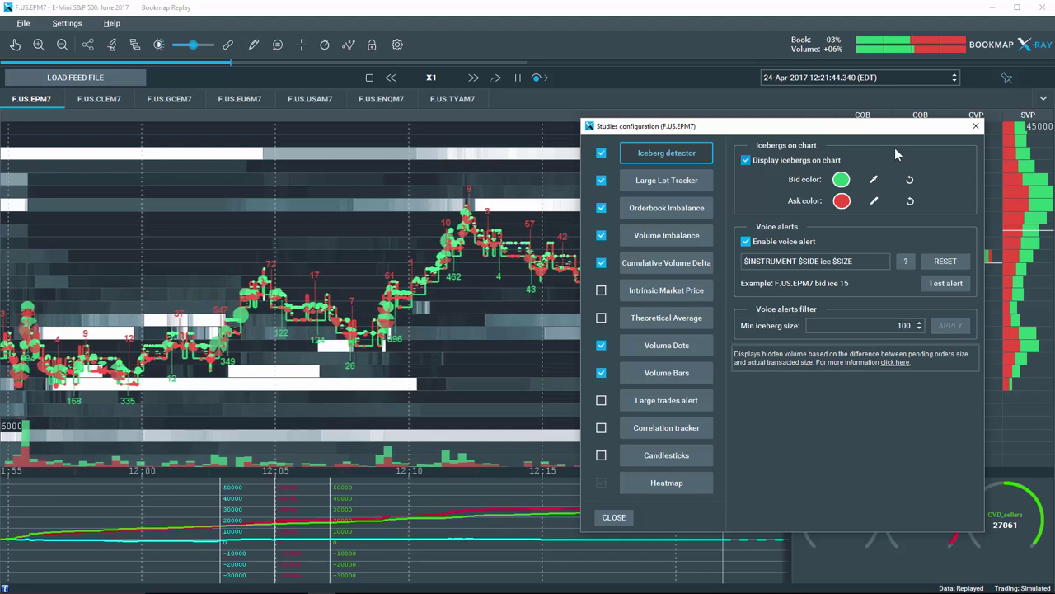
left_click_drag(904, 130, 909, 130)
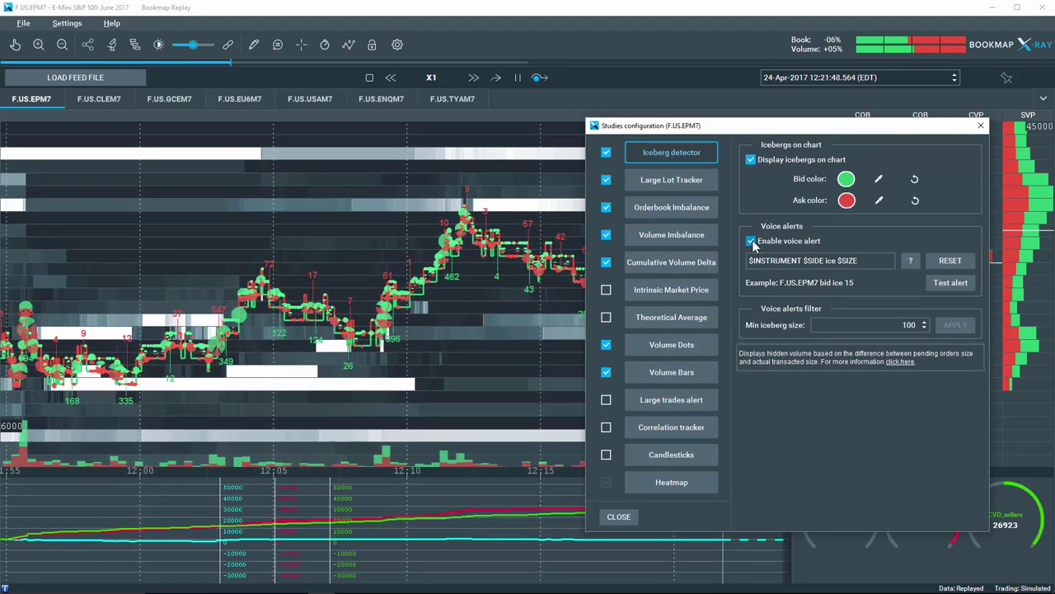
left_click(981, 127)
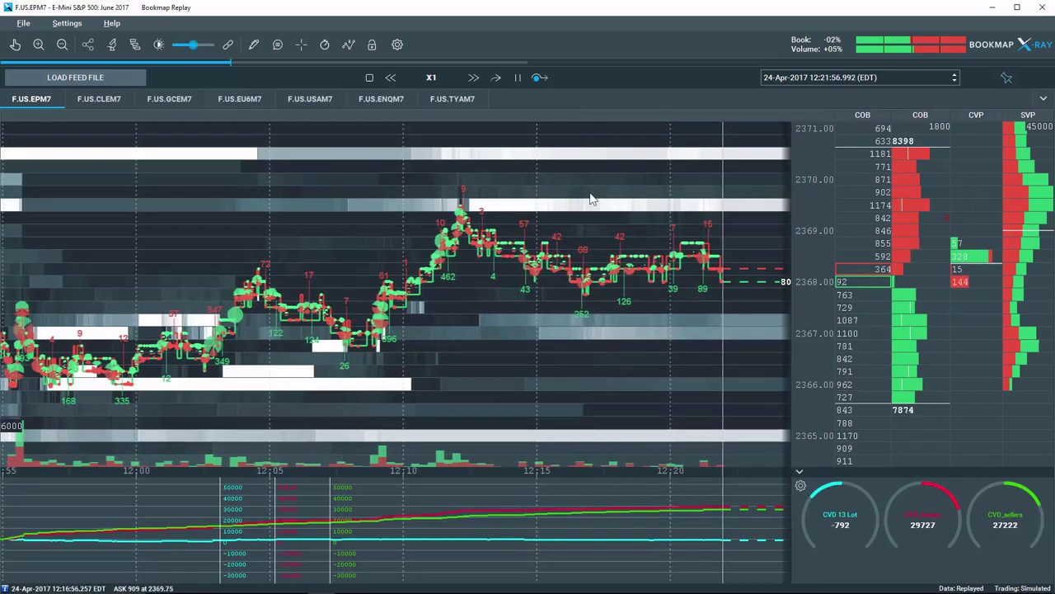
- Insert a new ladder column, switch it to Notes > Cloud Notes, and open its Settings
right_click(855, 193)
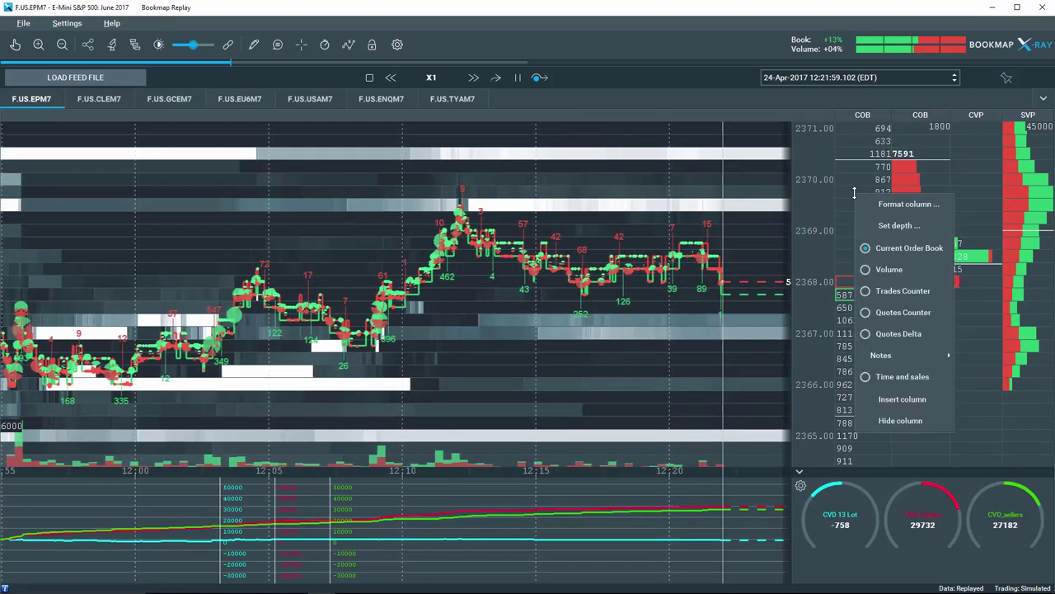
left_click(899, 399)
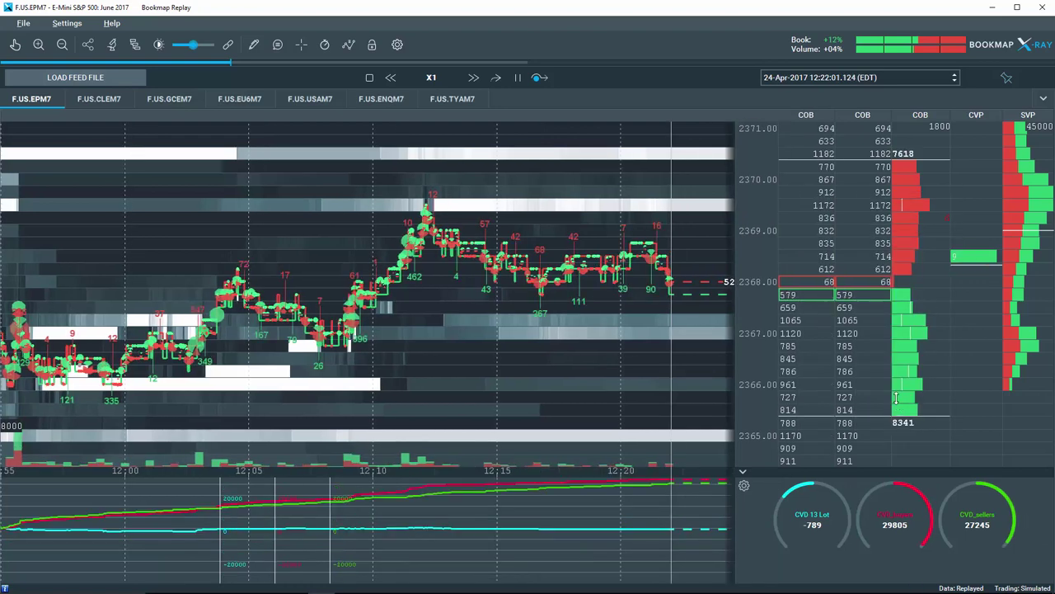
right_click(794, 199)
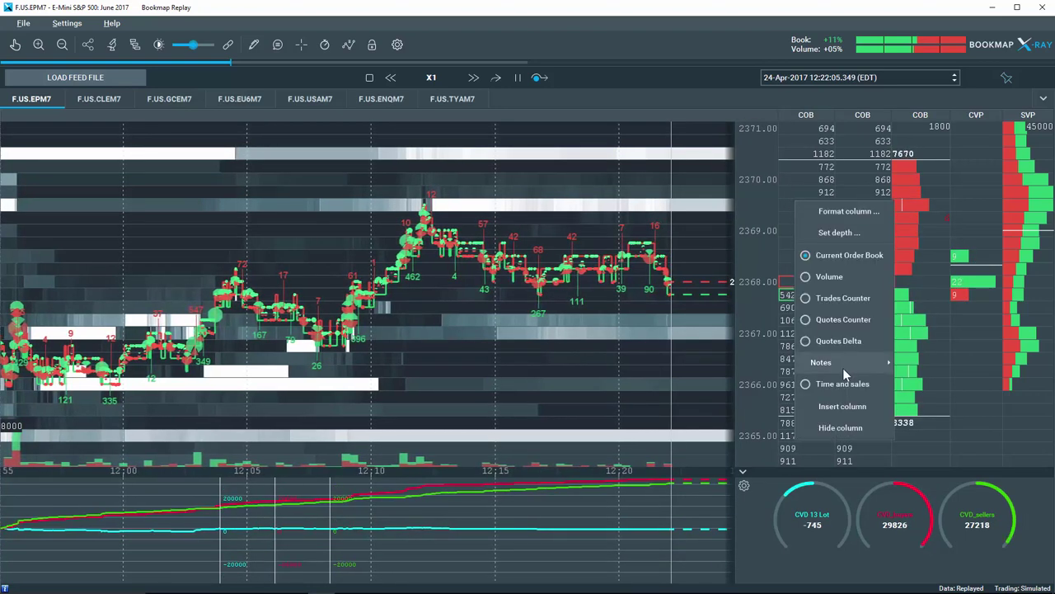
mouse_move(843, 366)
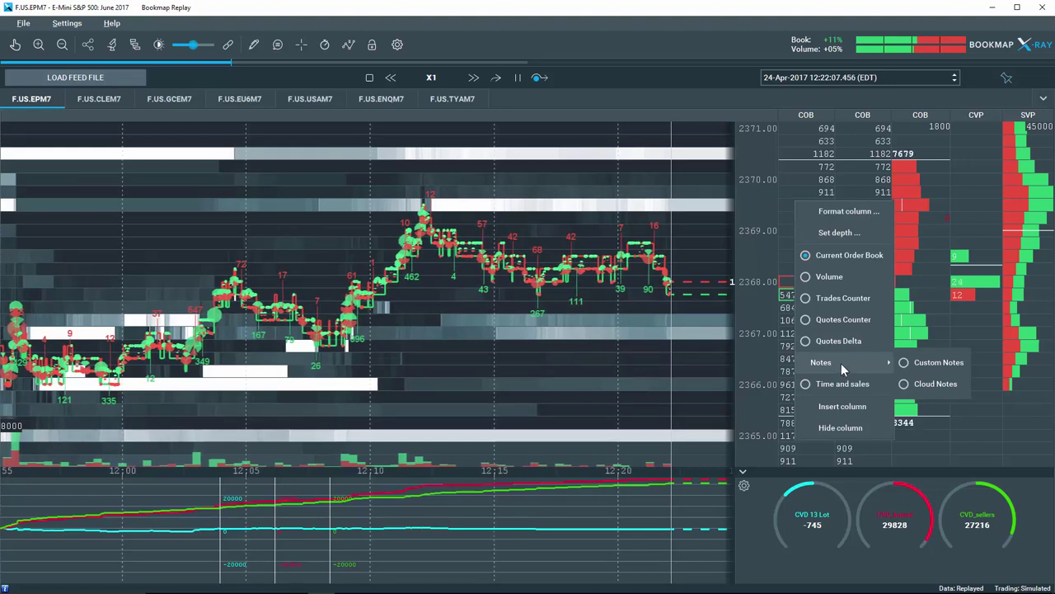
left_click(930, 384)
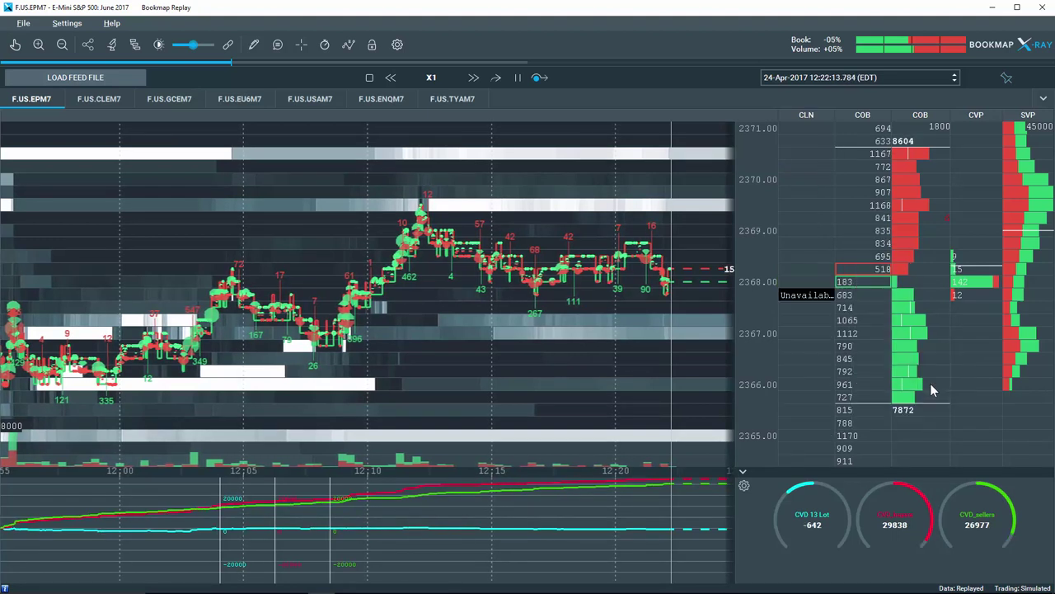
right_click(798, 297)
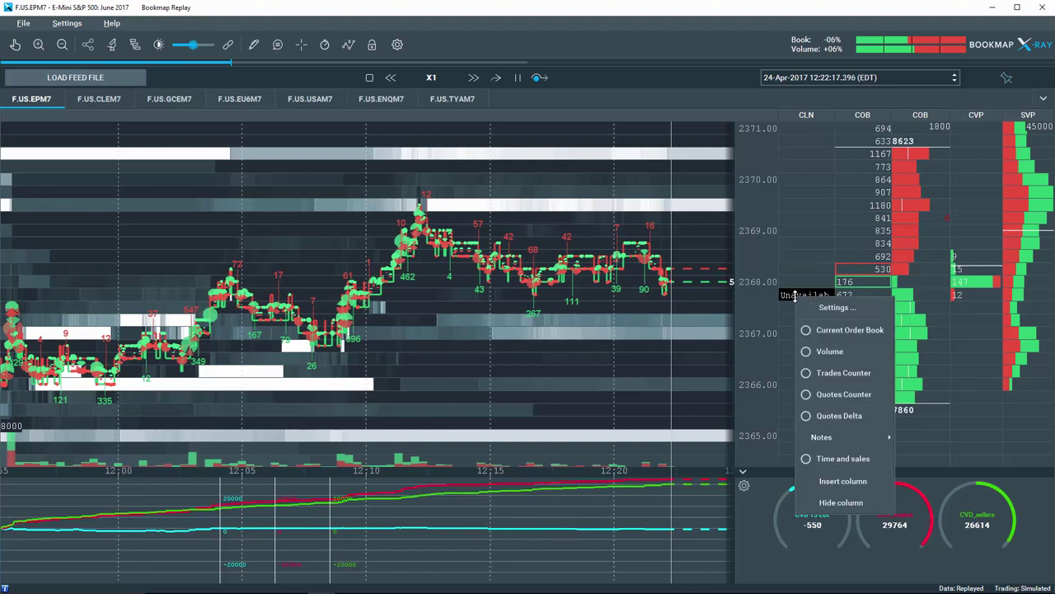
left_click(838, 307)
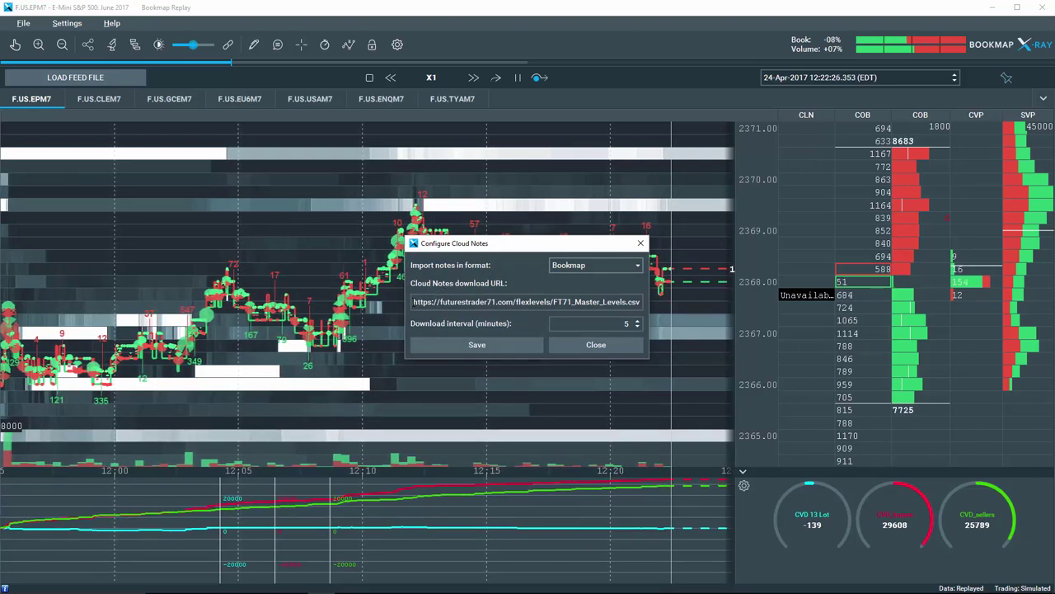
- Keep the Cloud Notes download interval at 5 minutes after adjusting it, and close the configuration
left_click(635, 302)
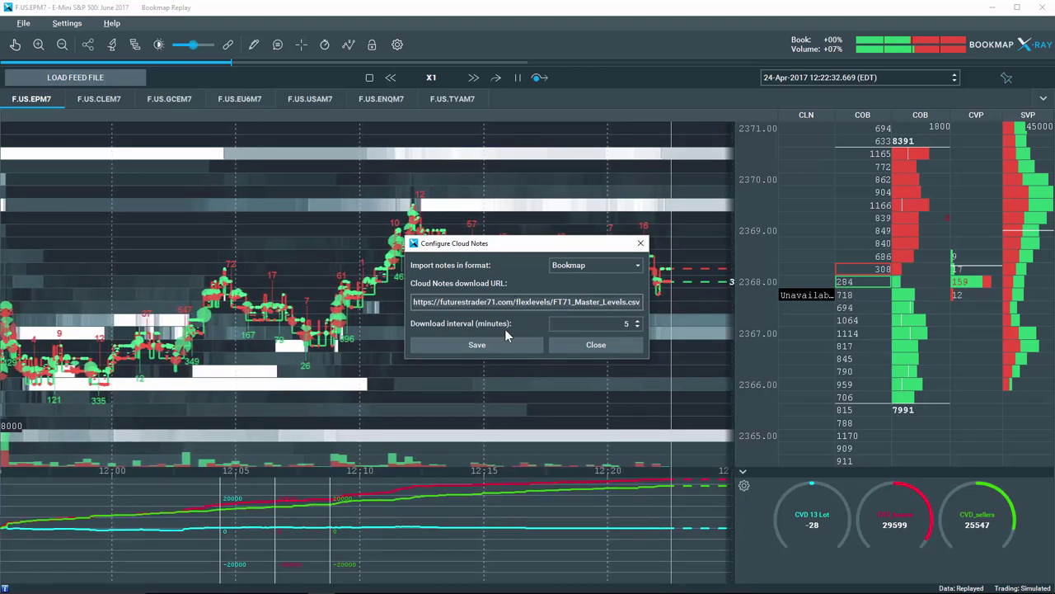
left_click(637, 327)
left_click(638, 326)
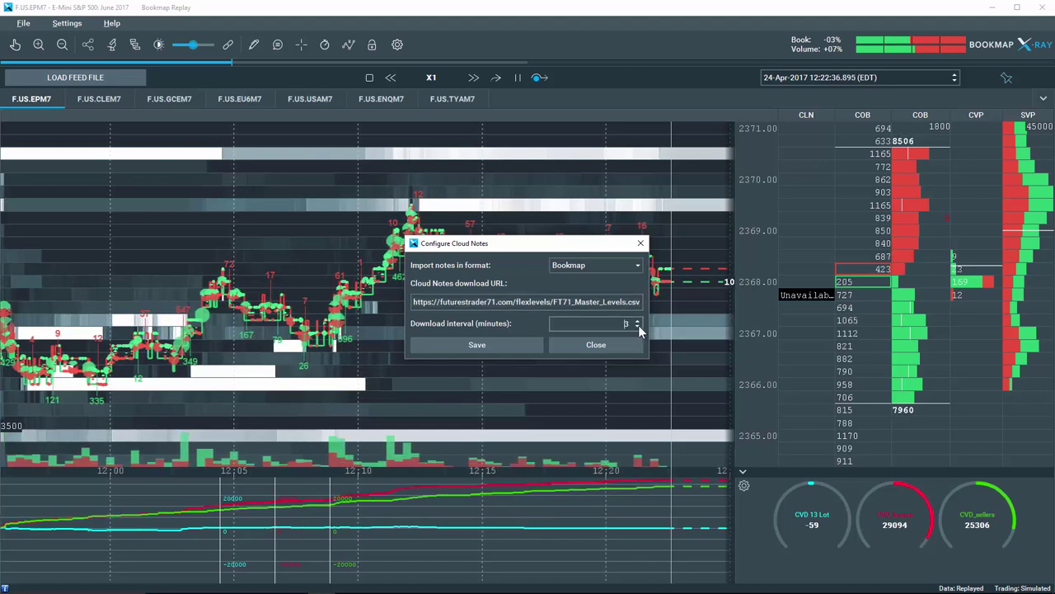
left_click(637, 327)
left_click(637, 321)
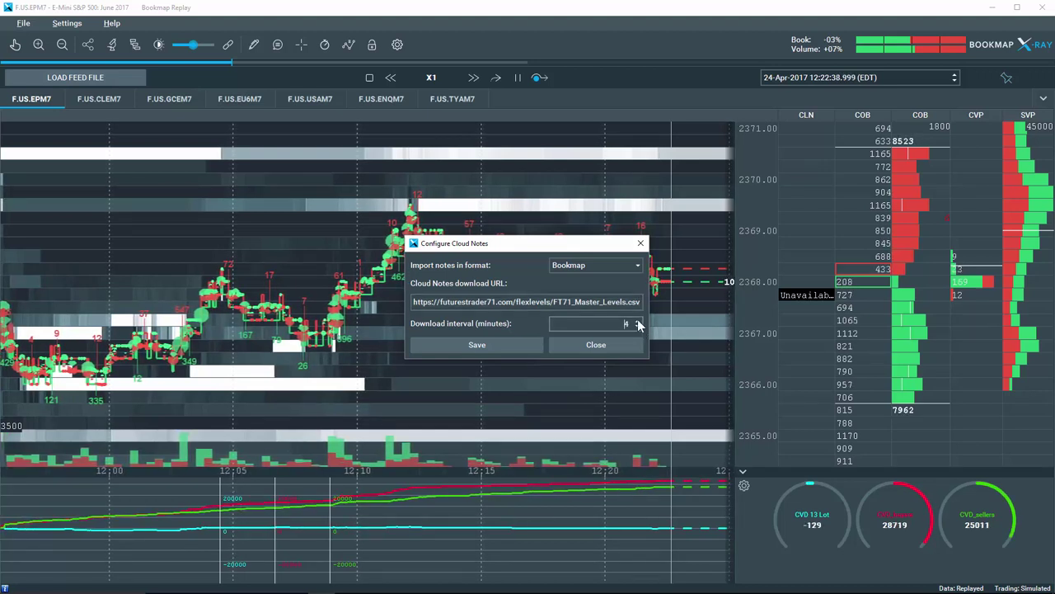
left_click(638, 320)
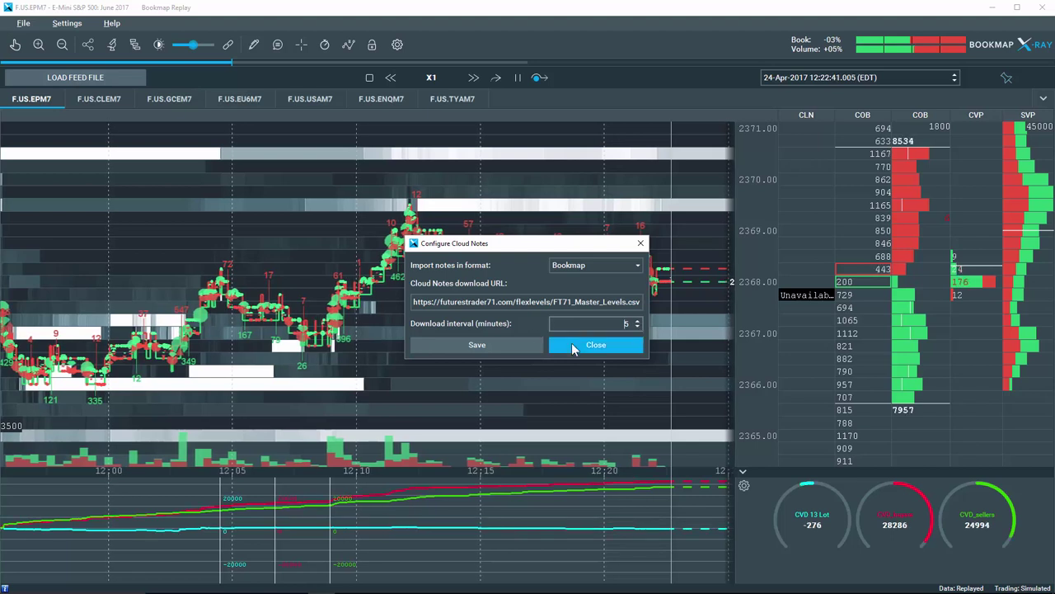
left_click(573, 344)
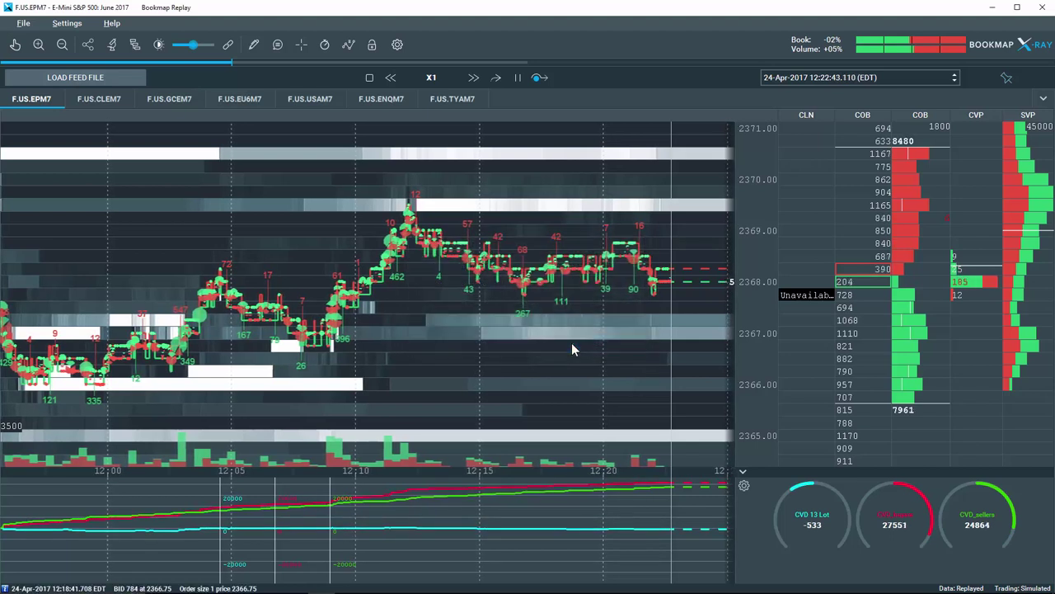
- Hide the CLN Cloud Notes column, leaving only the order book and volume profile columns
right_click(797, 246)
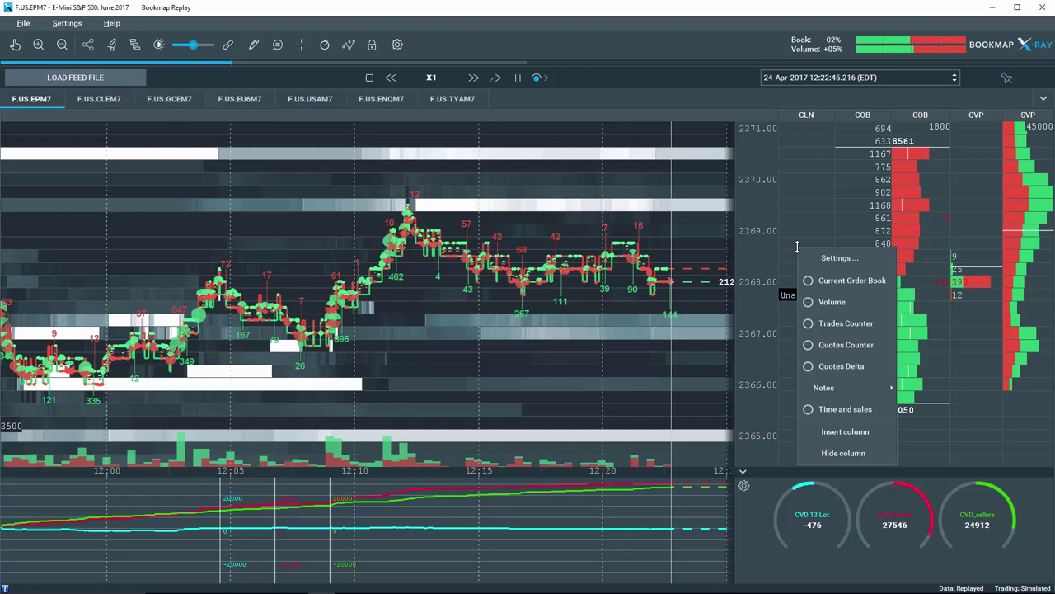
left_click(844, 452)
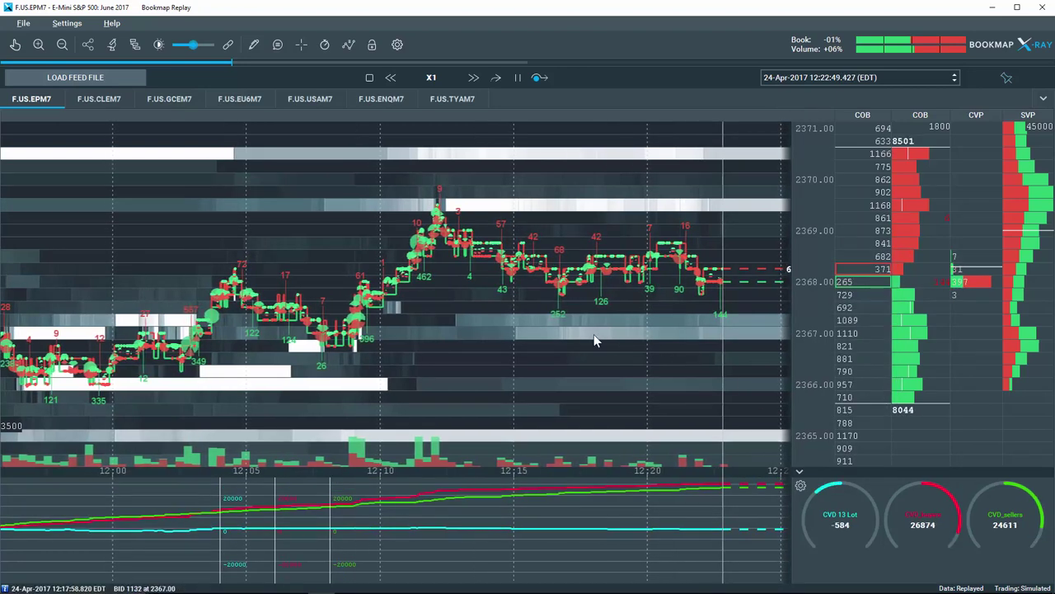